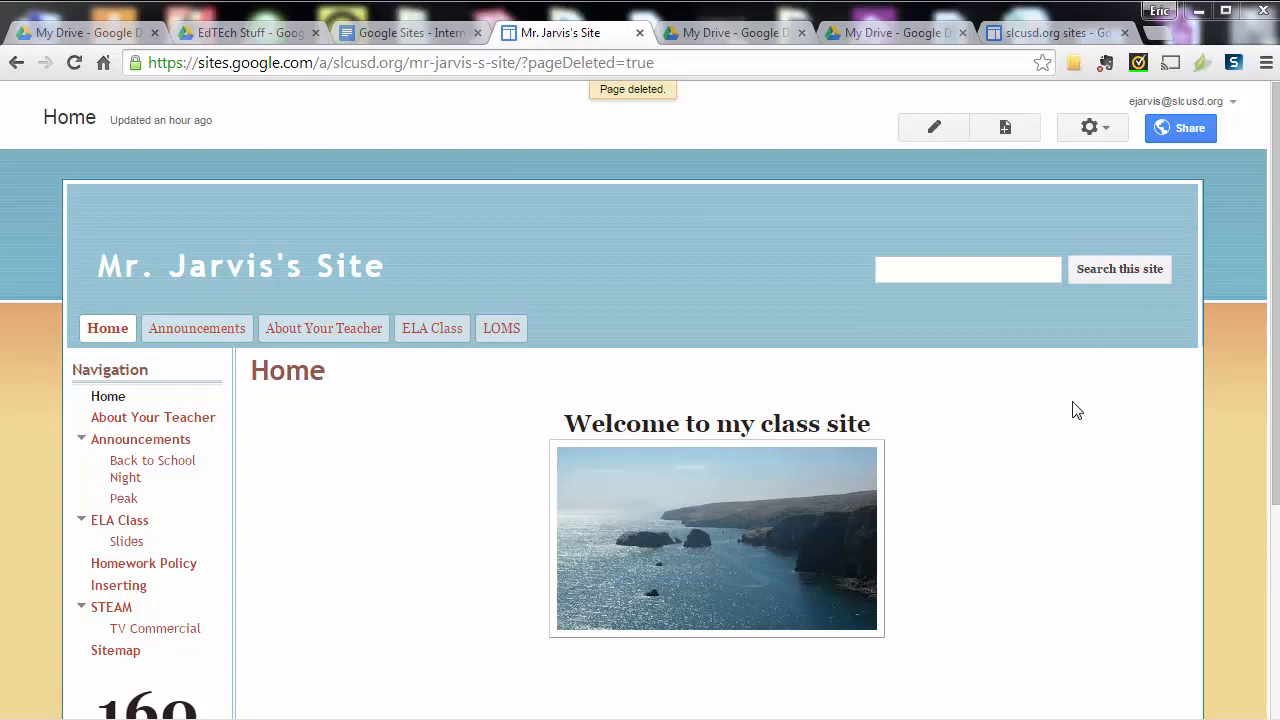
Create a top-level web page named "Ancient Egyptian Art" in the class site.
mouse_move(1077, 443)
left_mouse_down()
mouse_move(1014, 229)
mouse_move(1008, 128)
left_mouse_up()
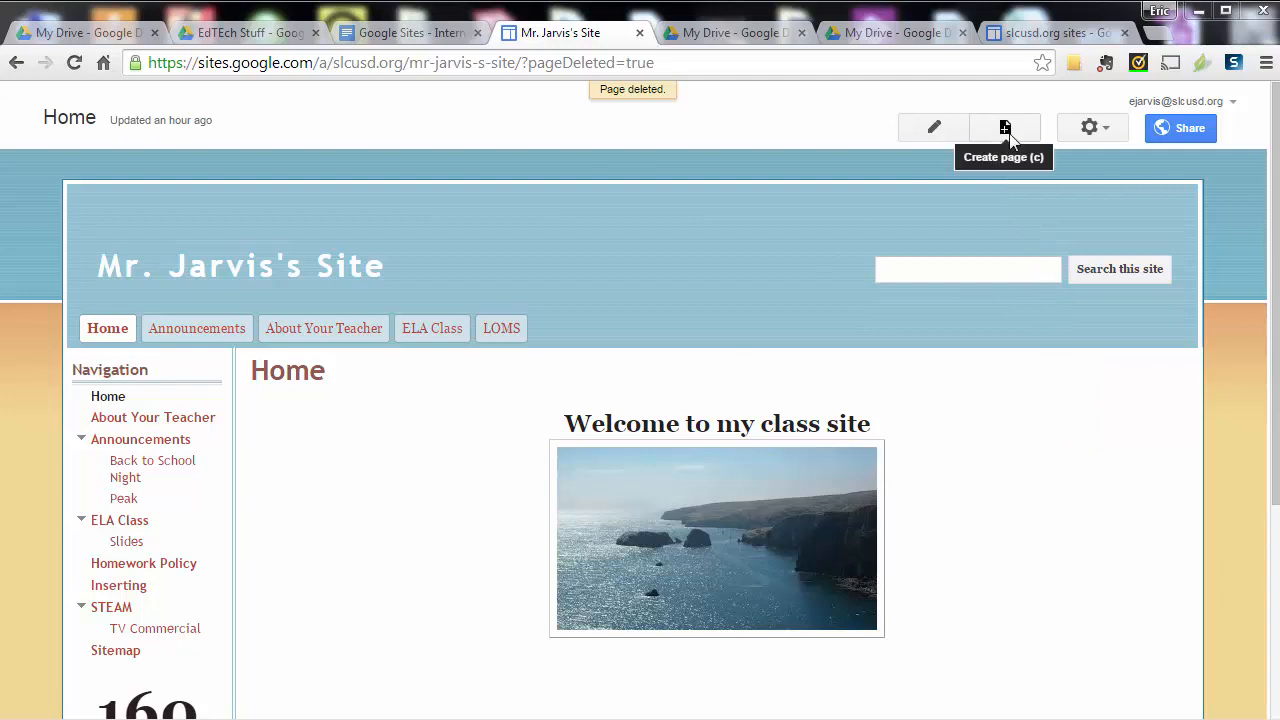
left_click(1008, 135)
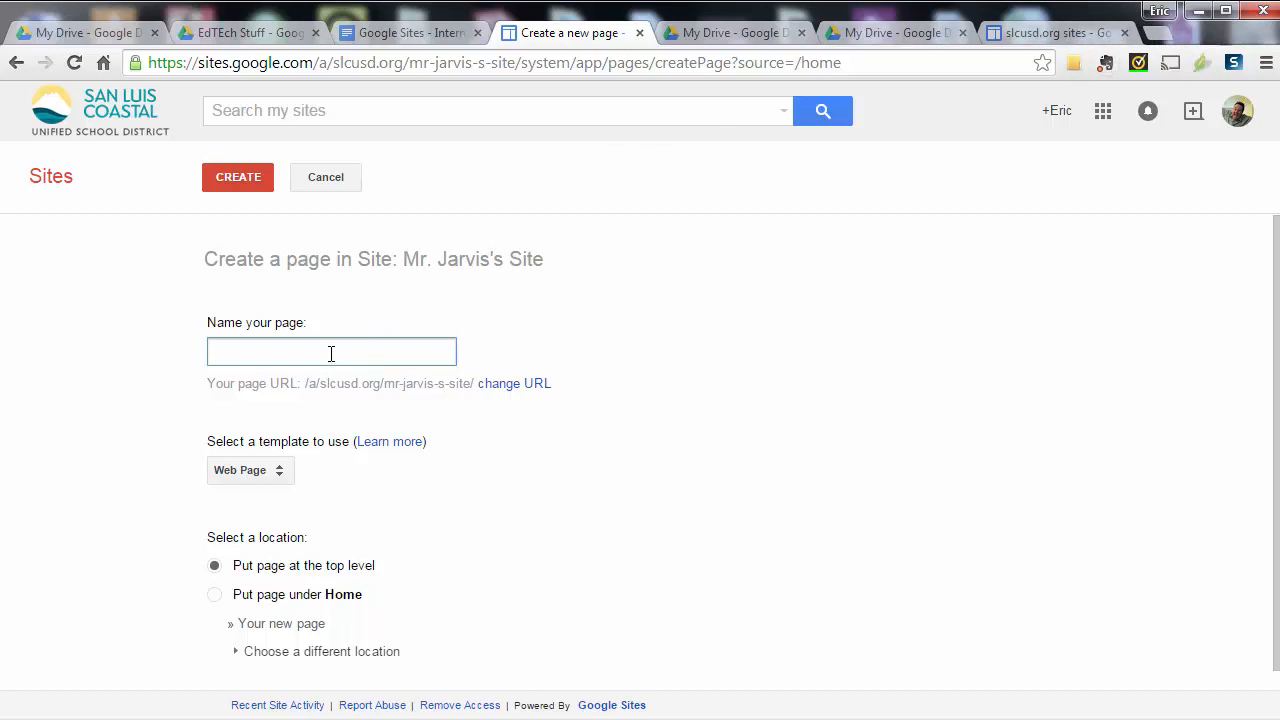
type("Anci")
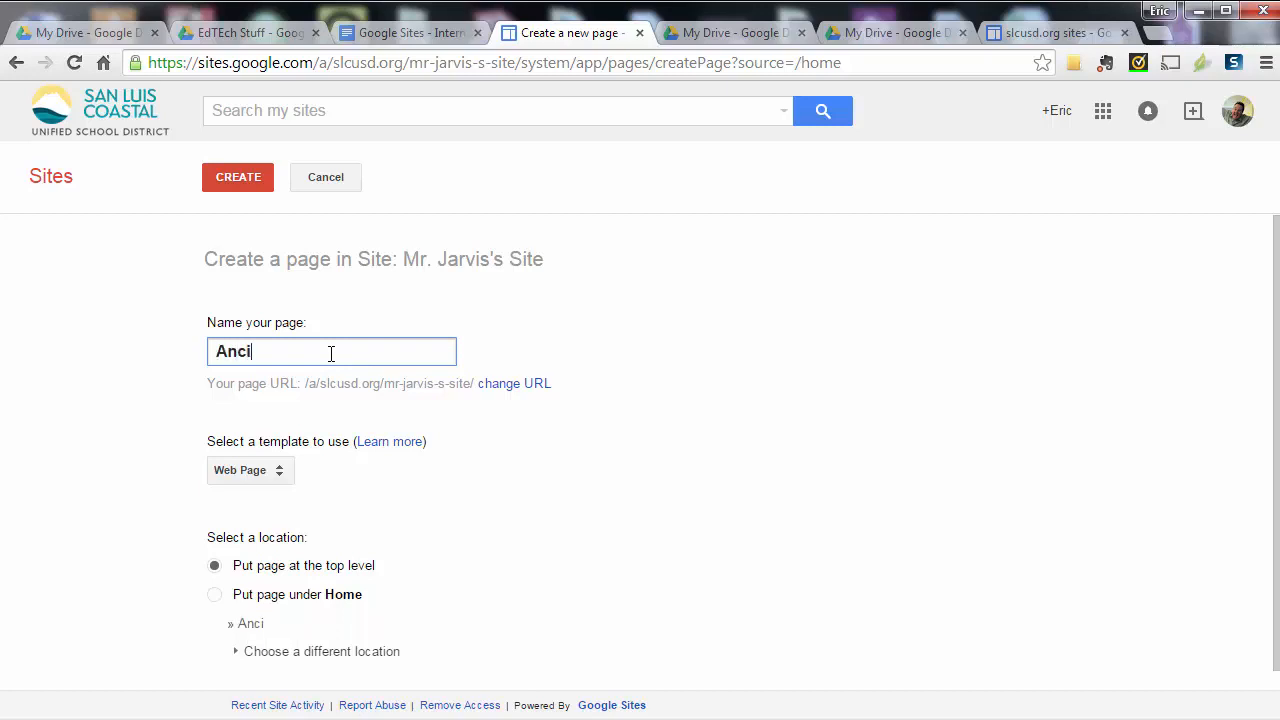
type("ent Egypt")
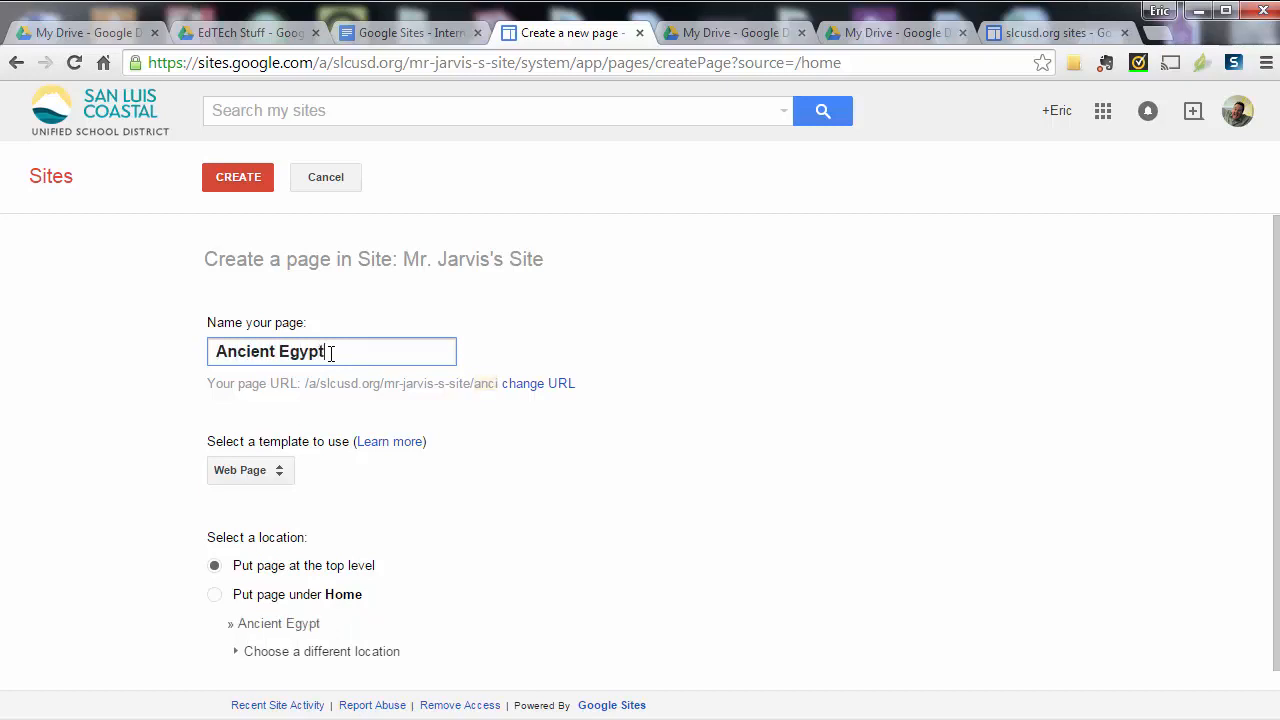
type("ian Art")
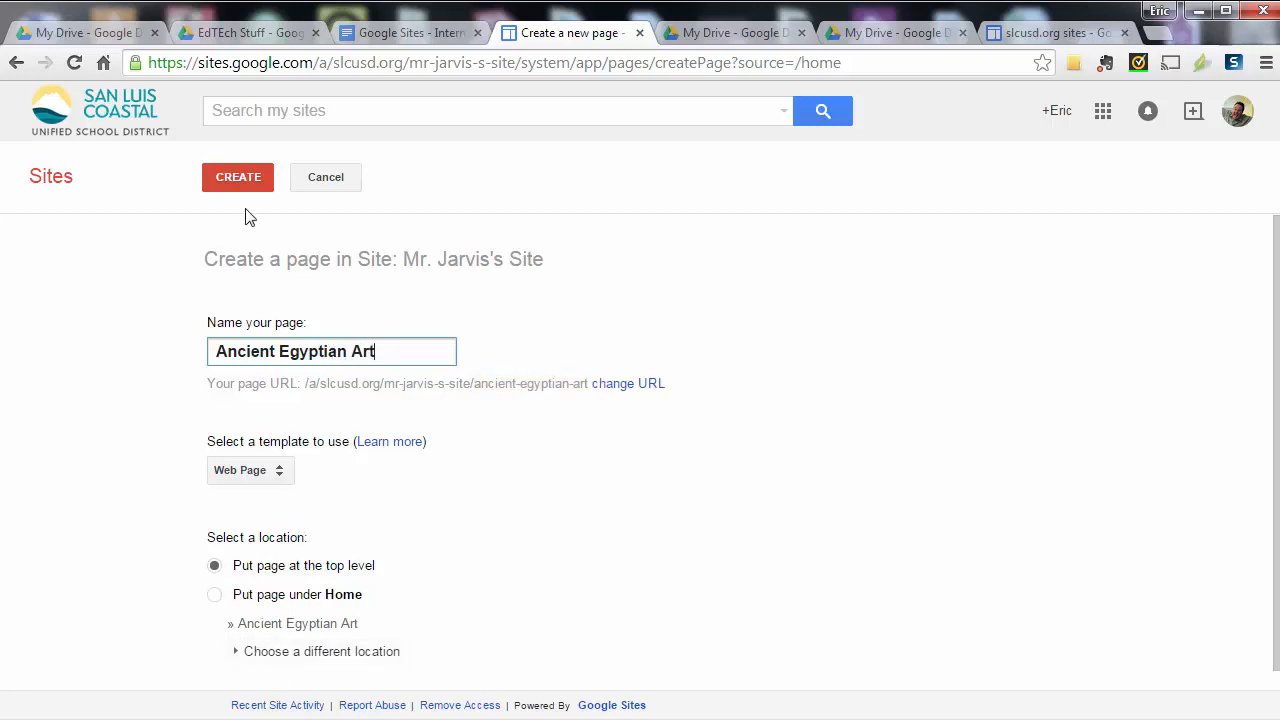
left_click(241, 177)
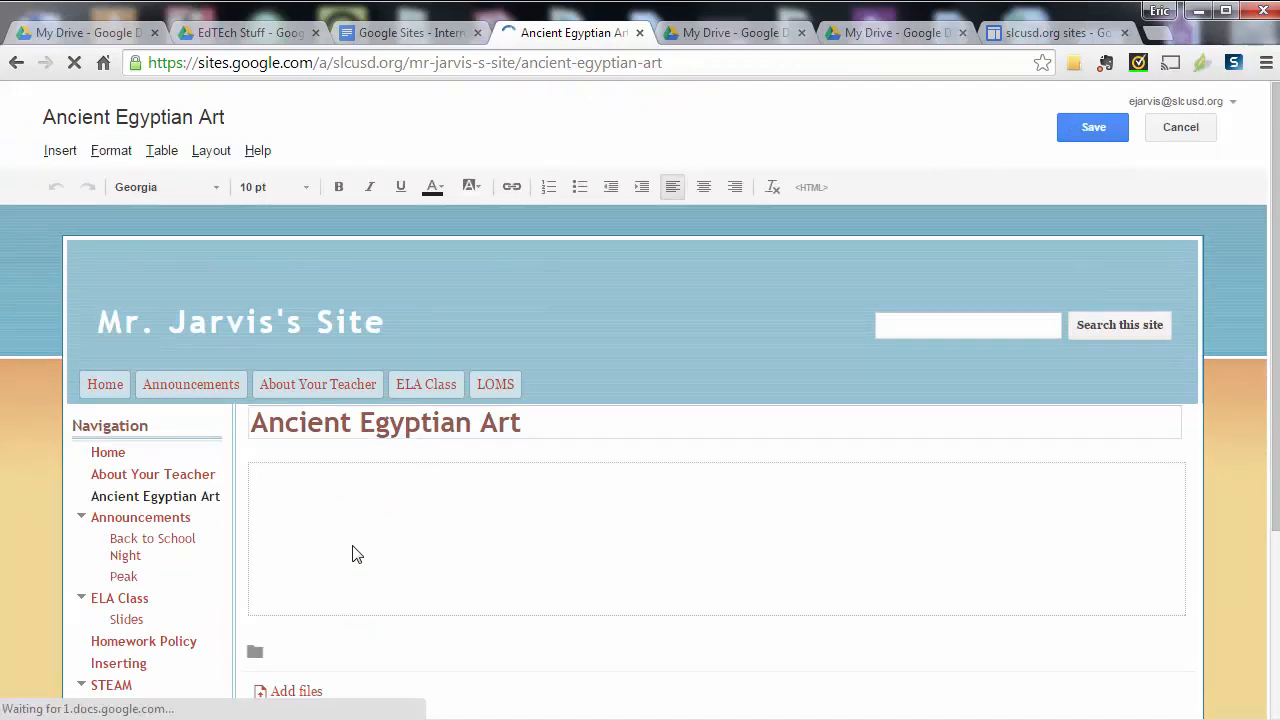
Examine the blank page's attachment and comment areas and the kinds of content that can be inserted.
scroll(352, 553, "down", 3)
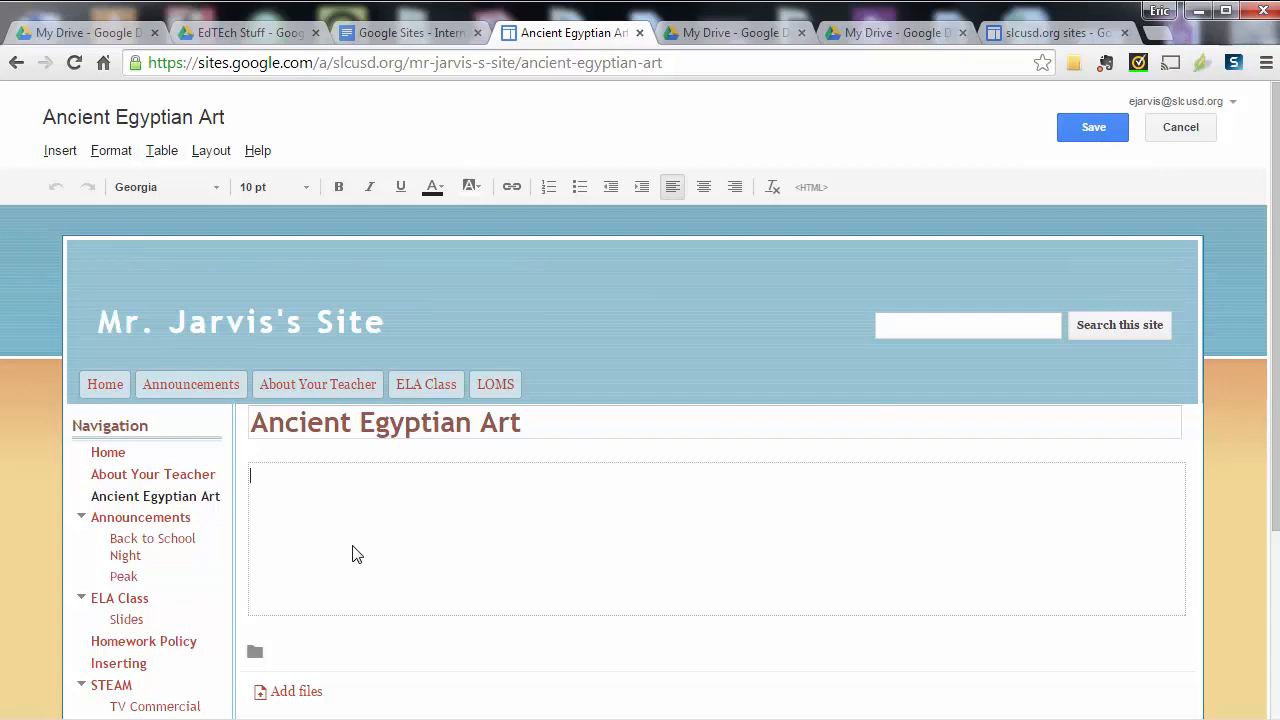
scroll(352, 553, "down", 3)
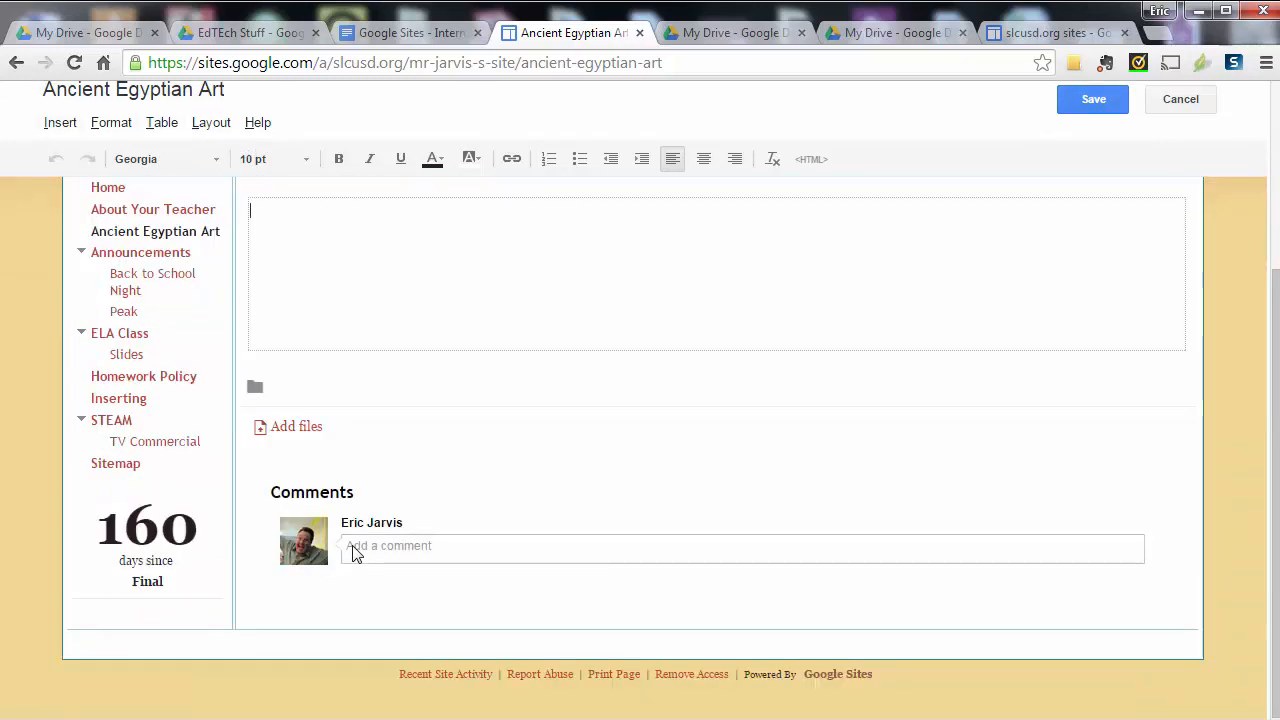
scroll(352, 553, "up", 3)
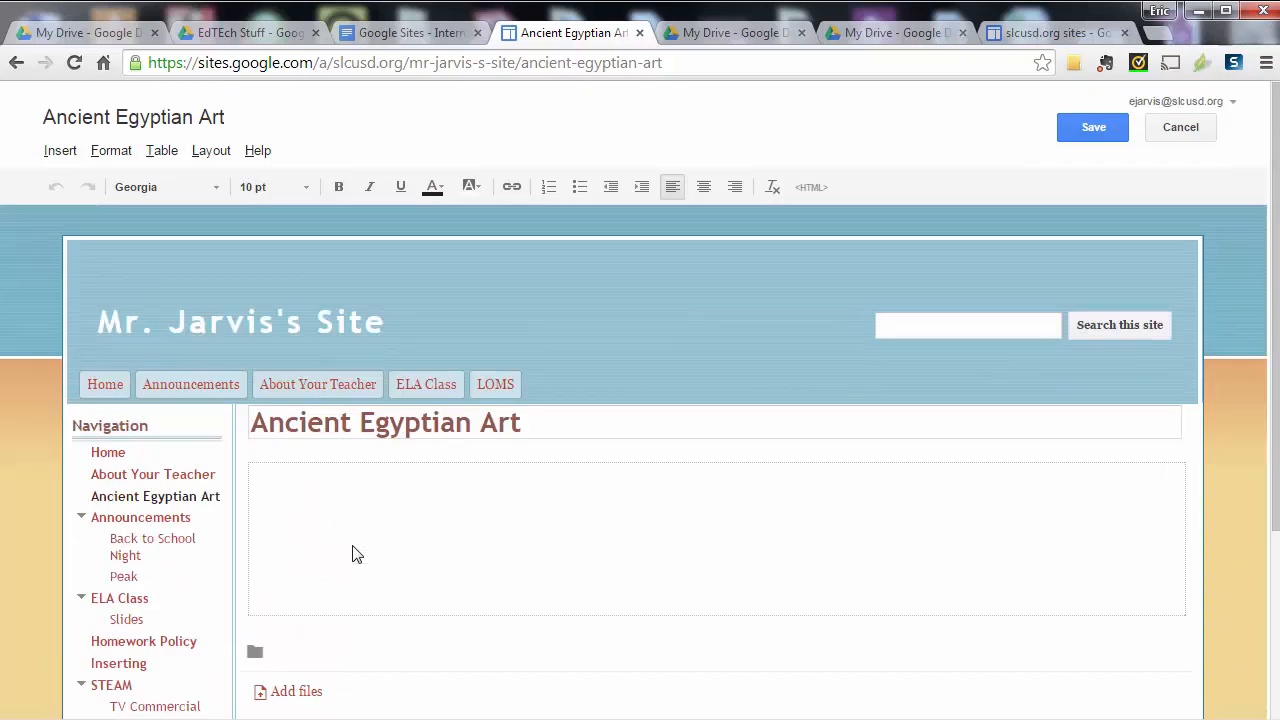
key("alt+i")
key("Down")
key("Down")
key("Down")
key("Down")
key("Down")
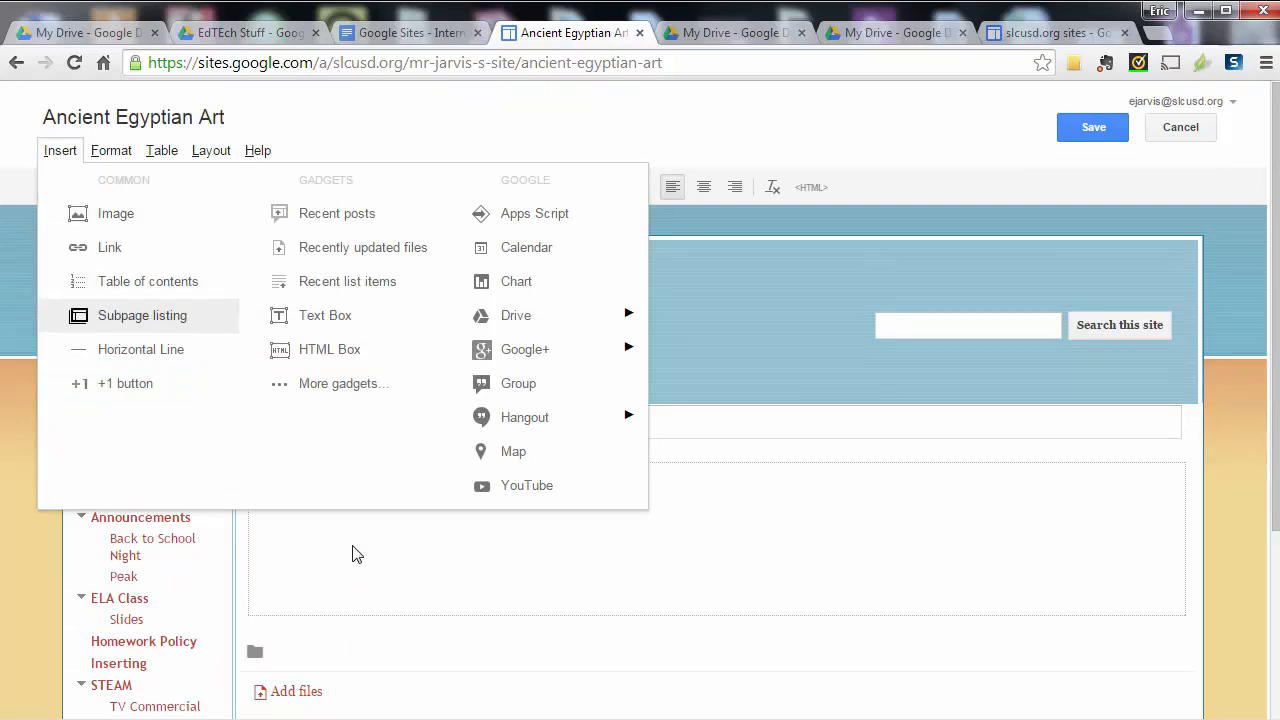
mouse_move(540, 316)
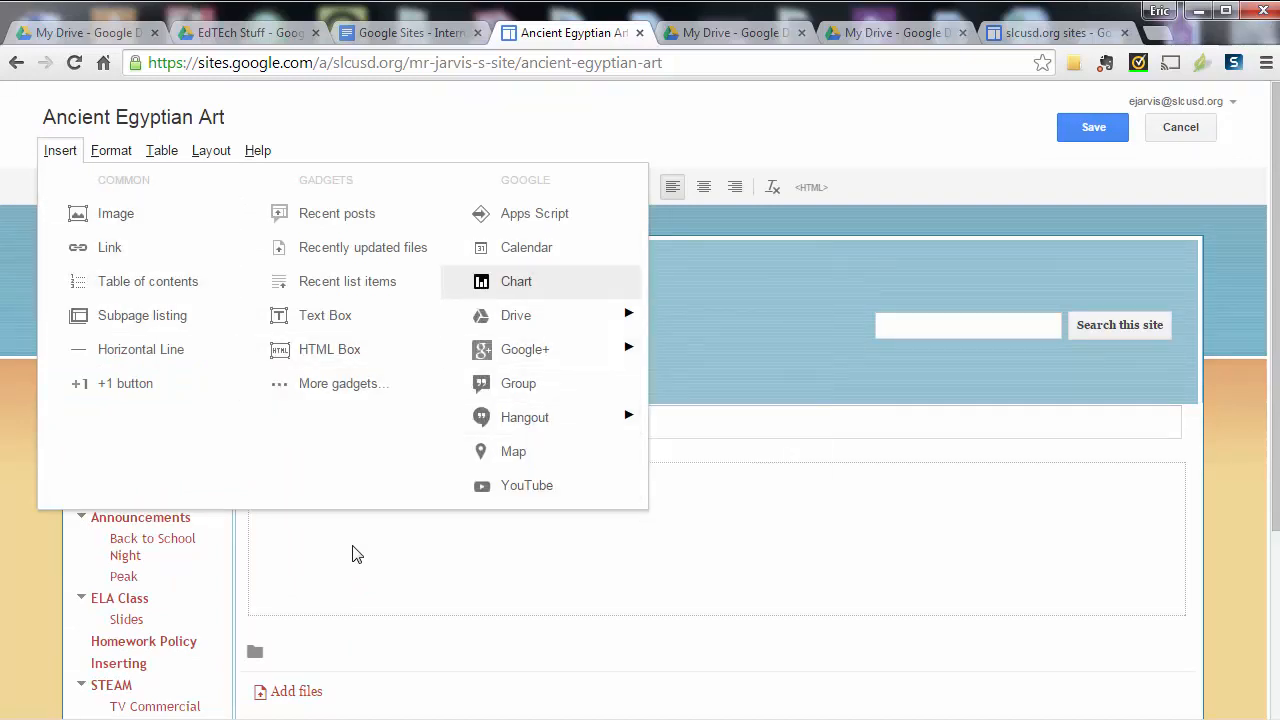
mouse_move(540, 316)
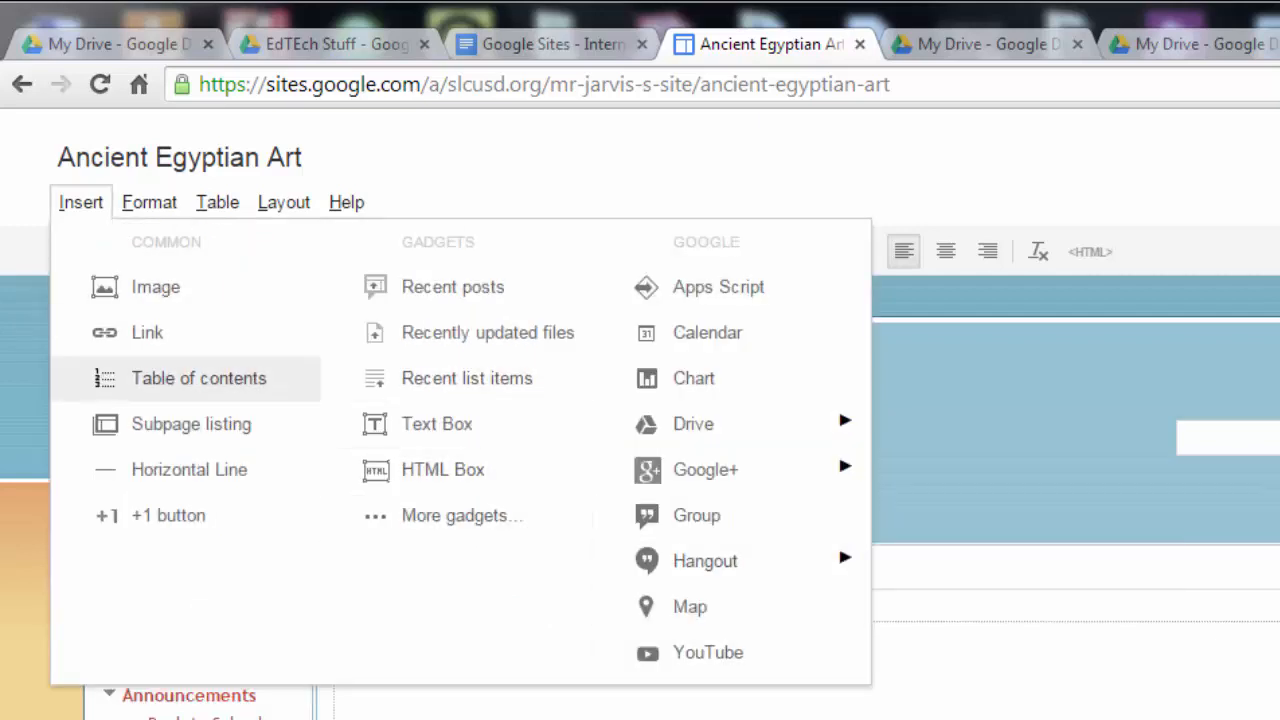
mouse_move(217, 203)
mouse_move(81, 203)
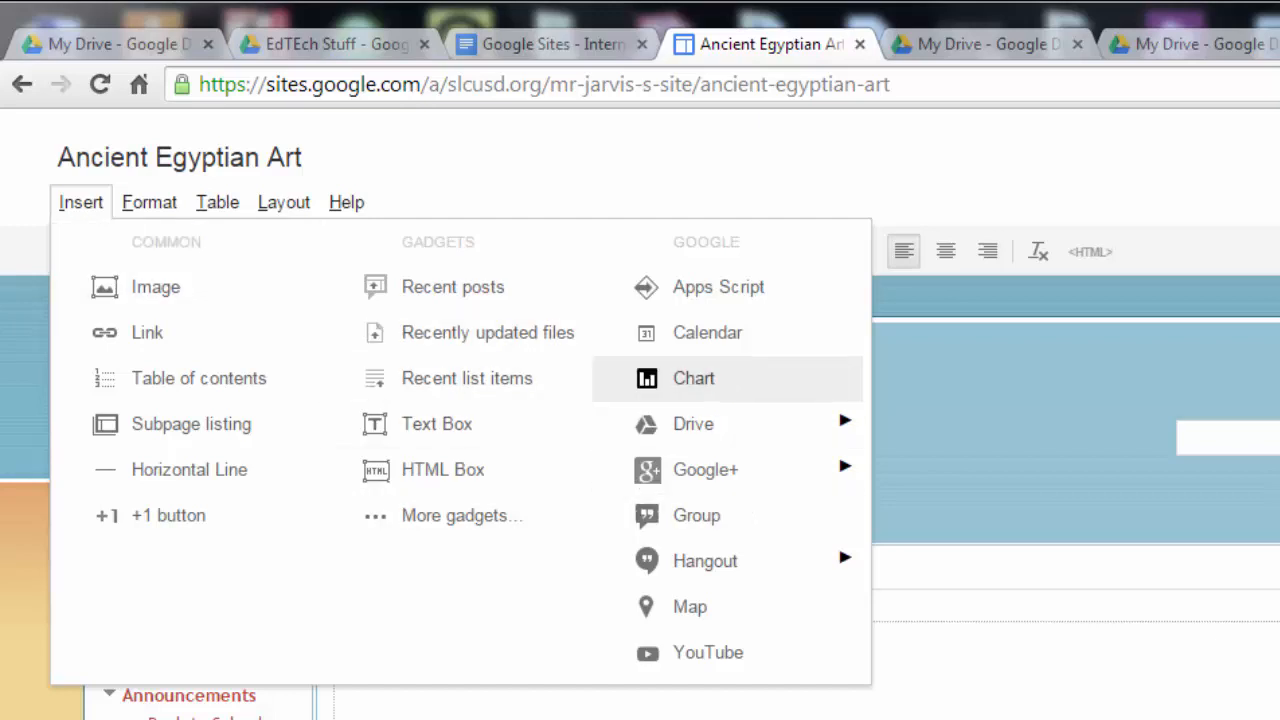
Save the blank page and turn off sub-page links, attachments and comments in its page settings.
key("Escape")
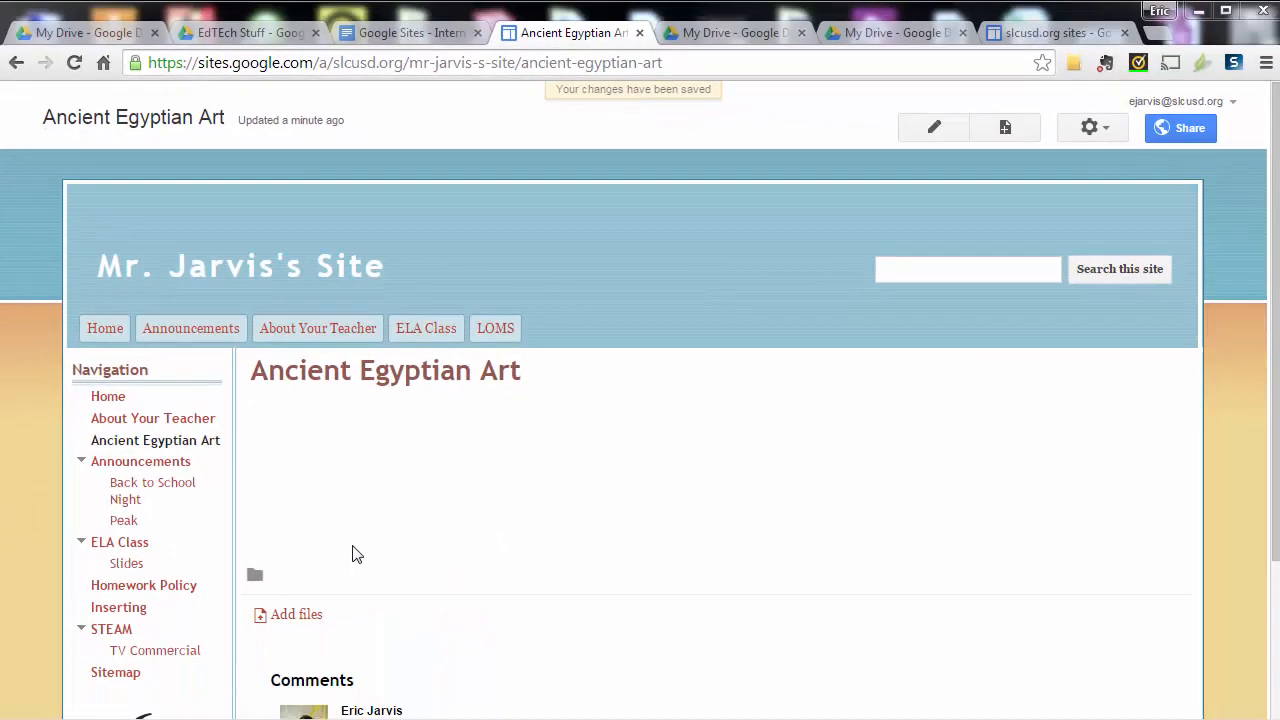
key("m")
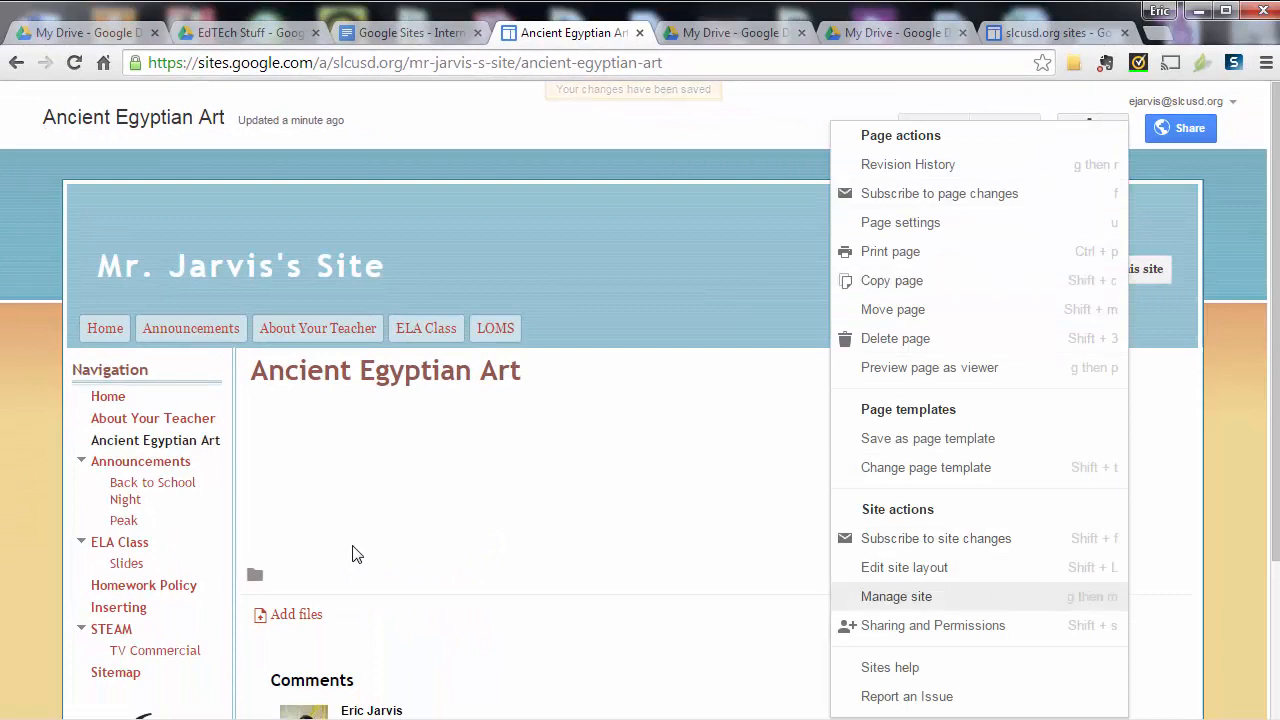
key("Return")
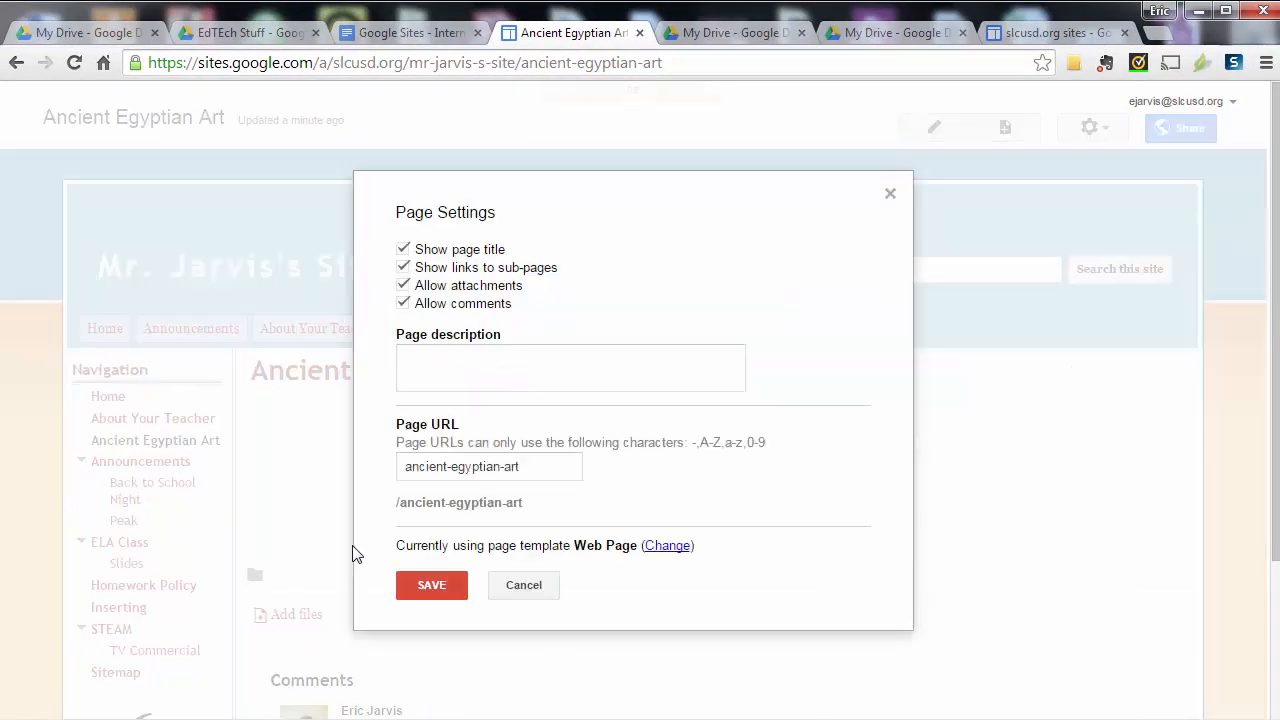
left_click(403, 303)
left_click(403, 285)
left_click(403, 267)
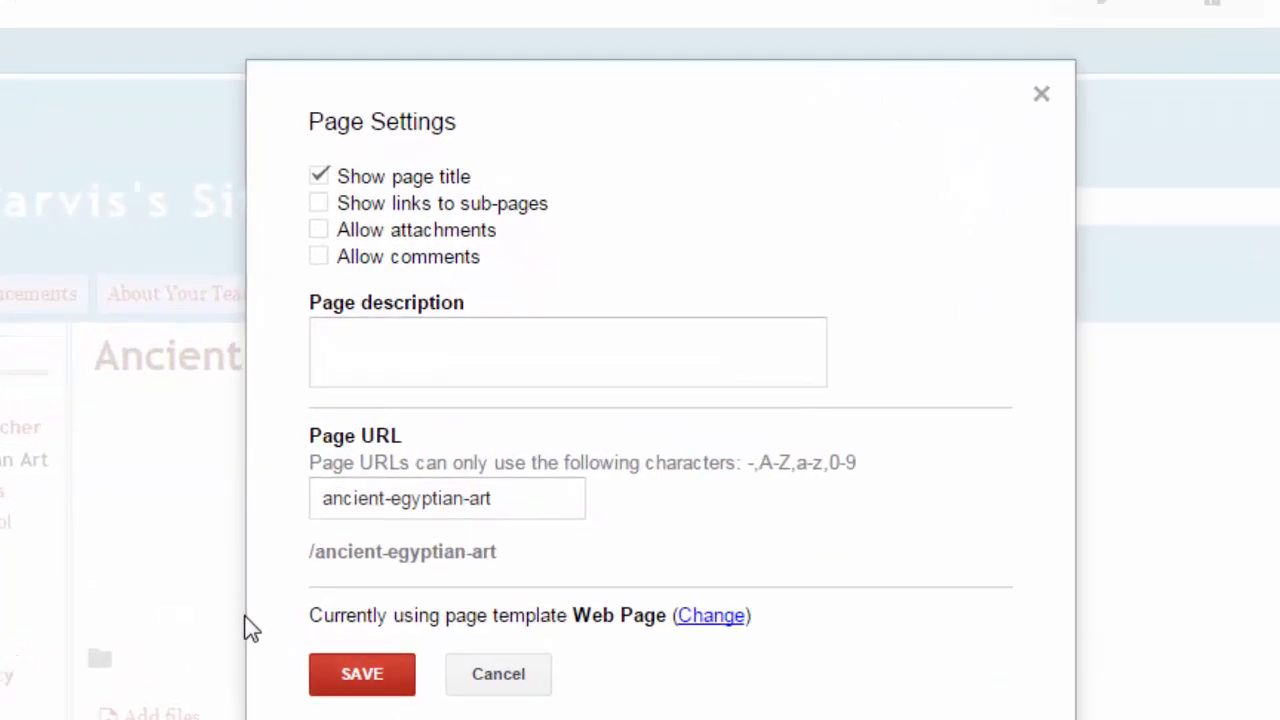
left_click(432, 585)
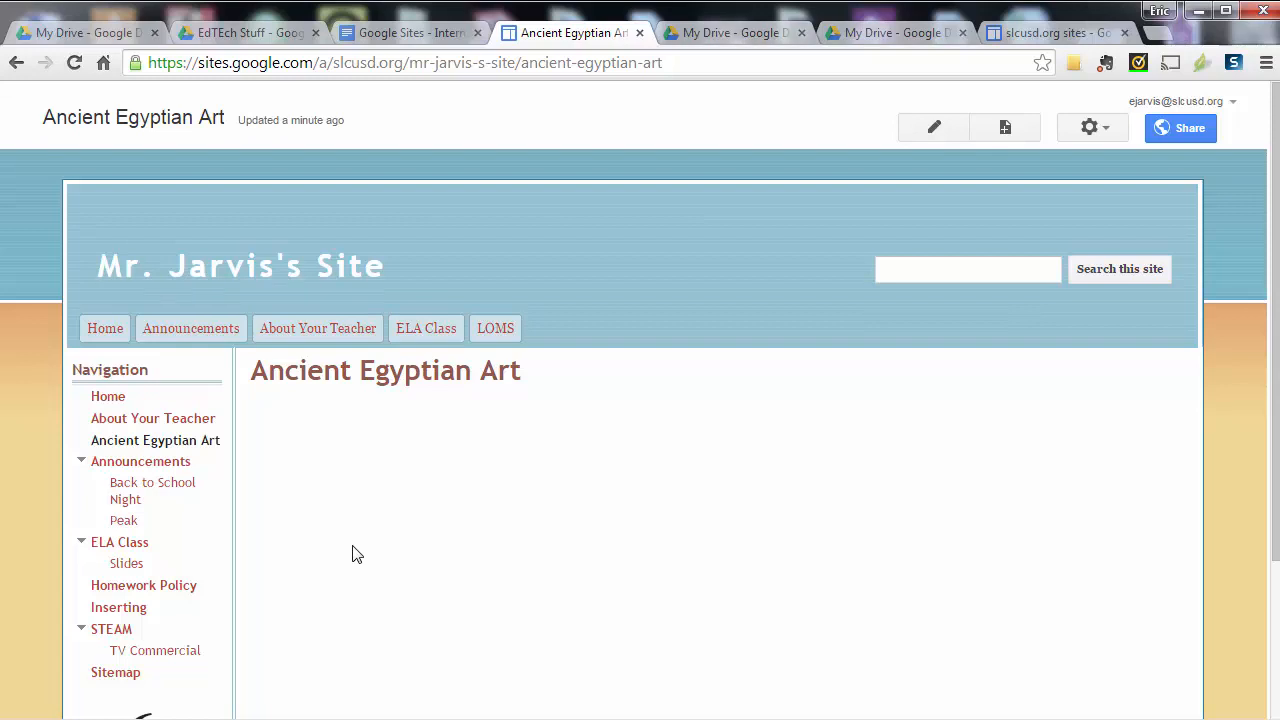
Switch to Google Drive and open the Egypt Articles folder within Social Studies in the teacher's own folder.
key("ctrl+6")
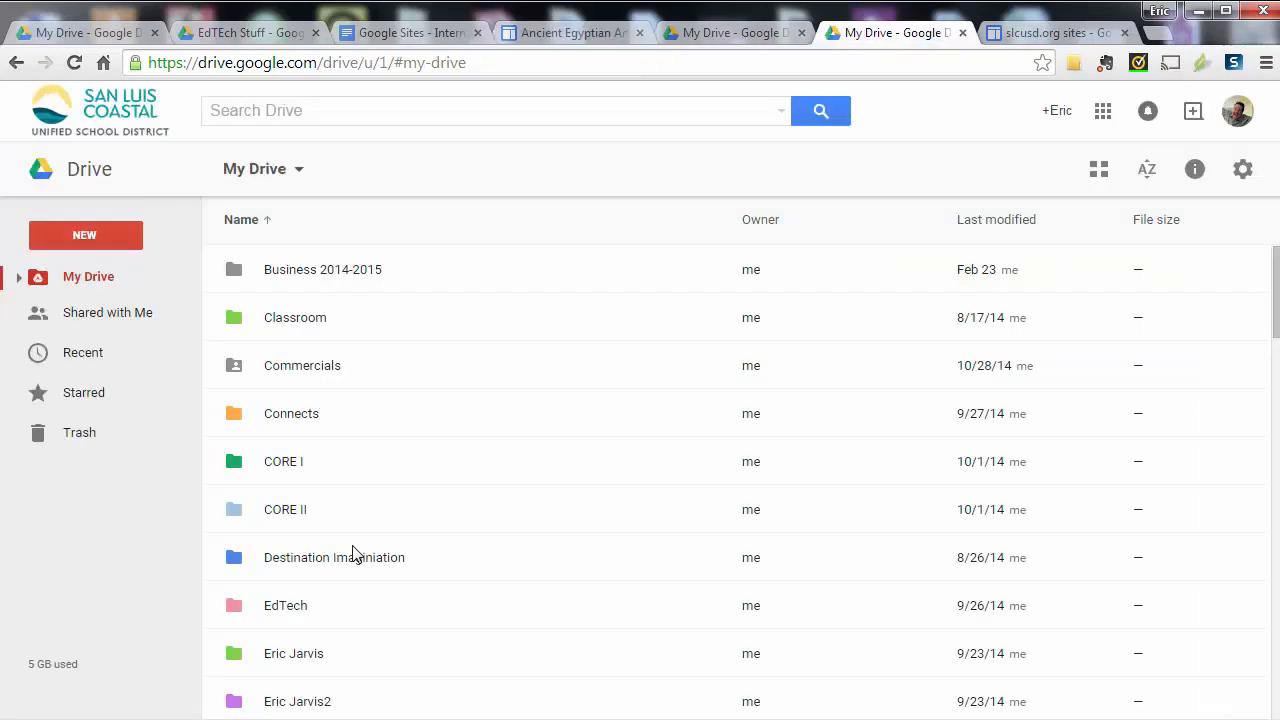
double_click(293, 654)
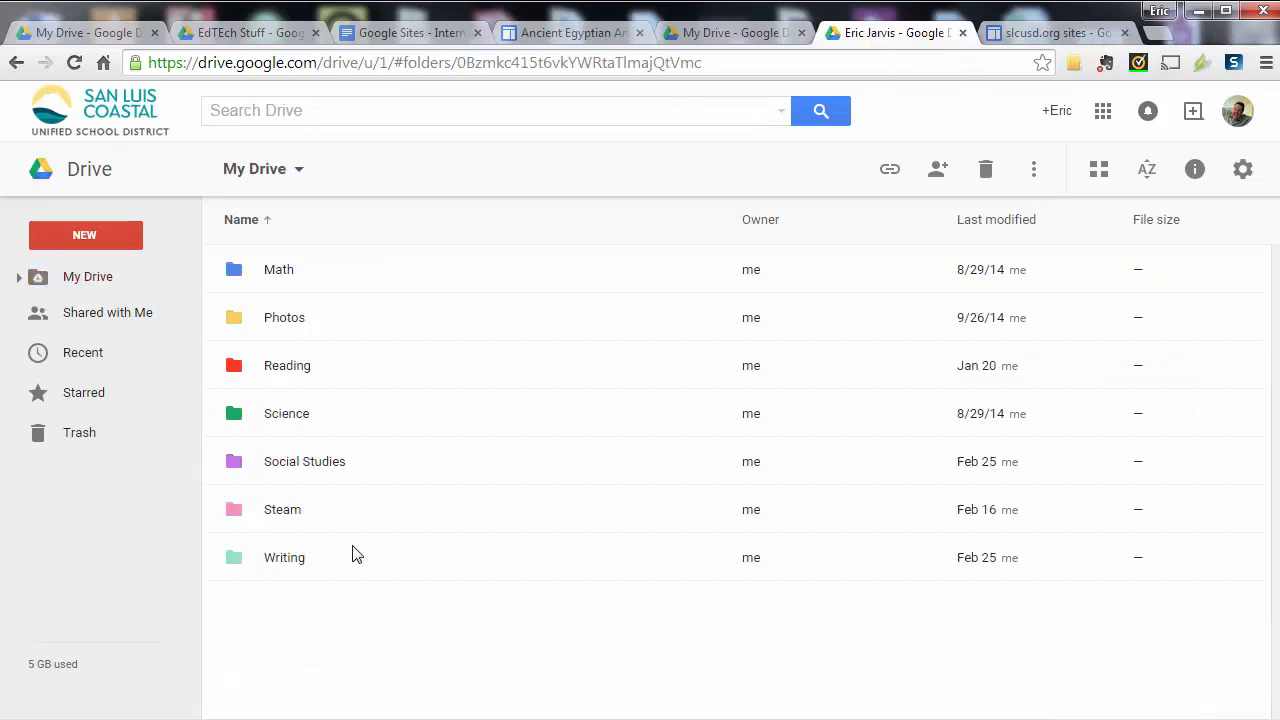
double_click(304, 461)
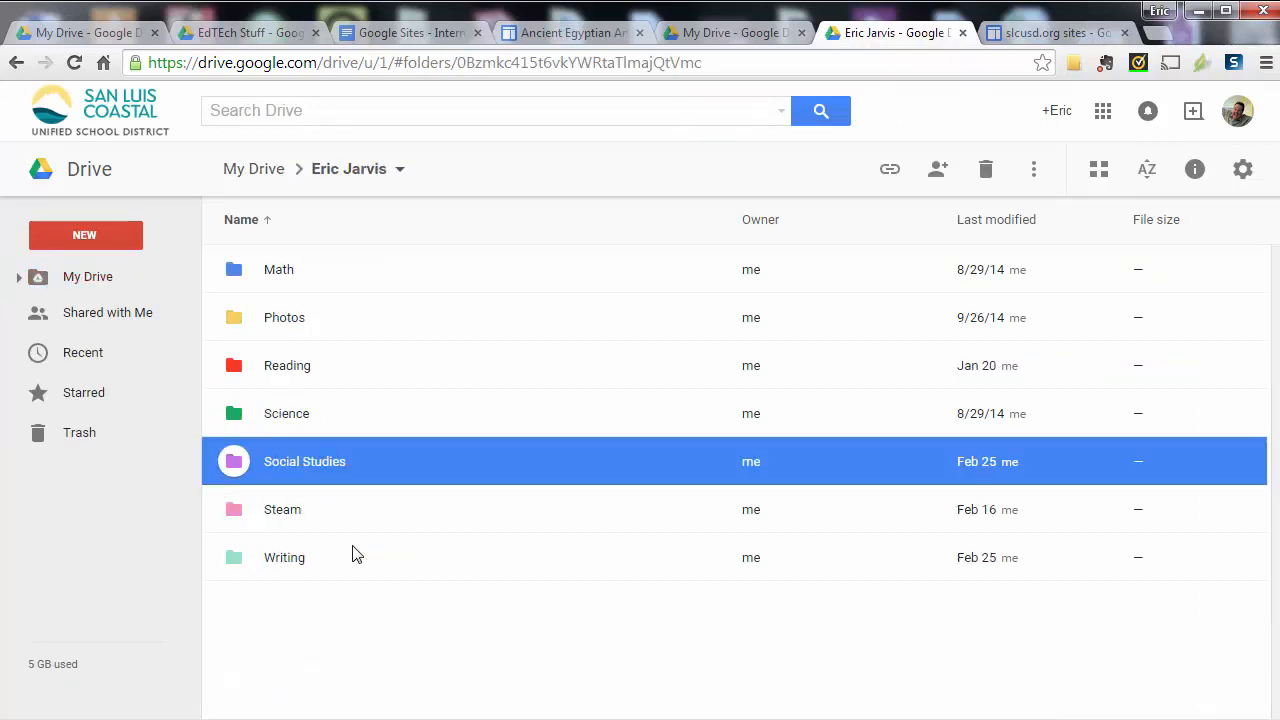
double_click(303, 269)
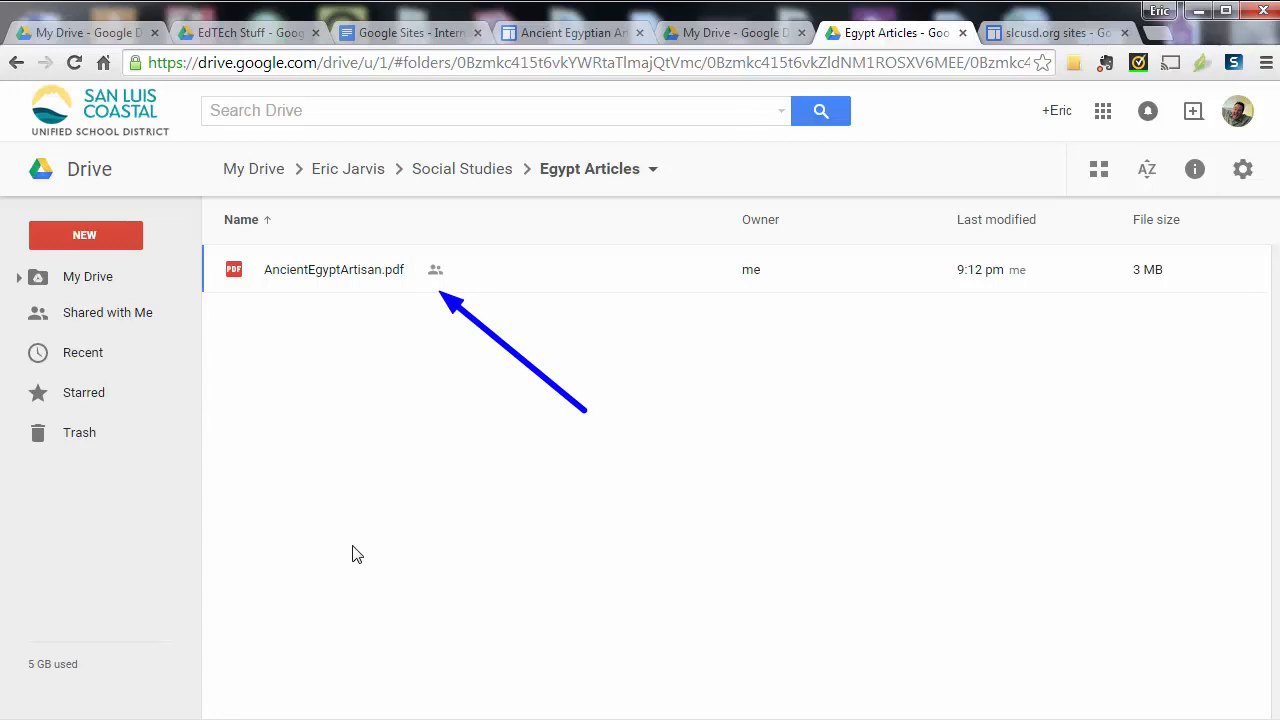
Upload AncientEgyptArt.pdf from the Desktop to the Egypt Articles folder.
mouse_move(538, 393)
left_mouse_down()
mouse_move(446, 291)
mouse_move(202, 248)
mouse_move(410, 350)
left_mouse_up()
left_click(85, 235)
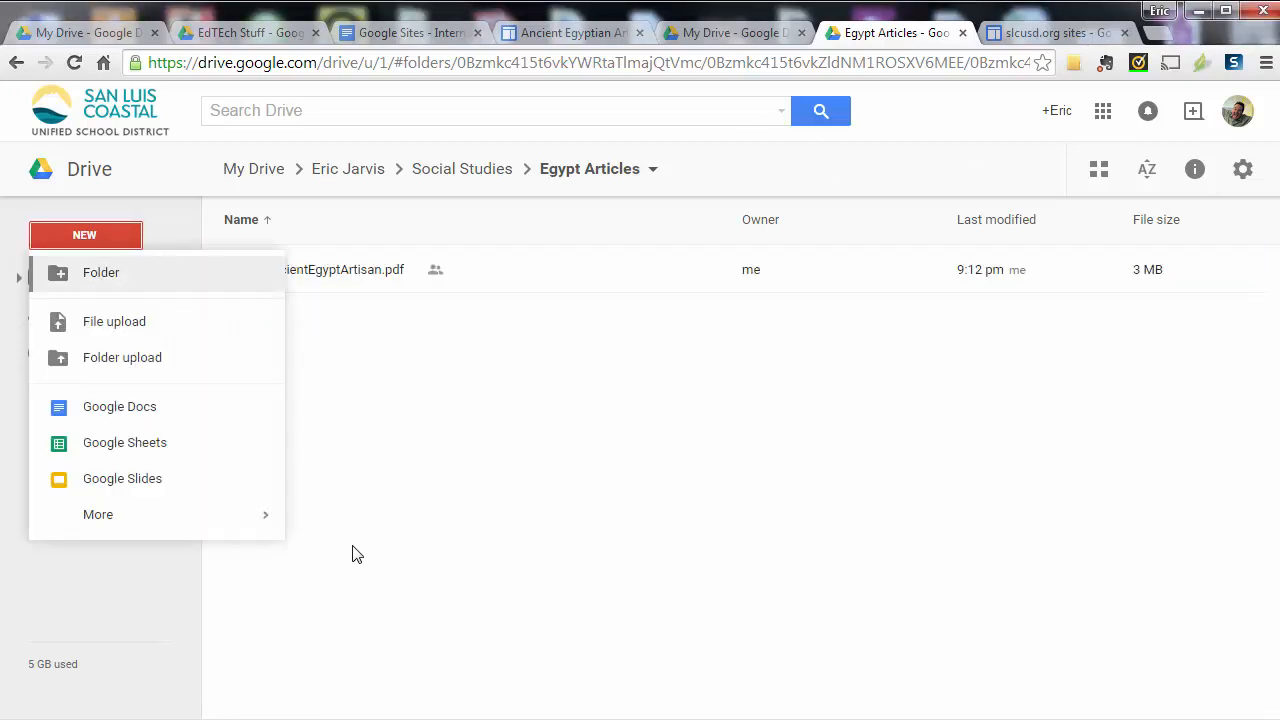
left_click(114, 322)
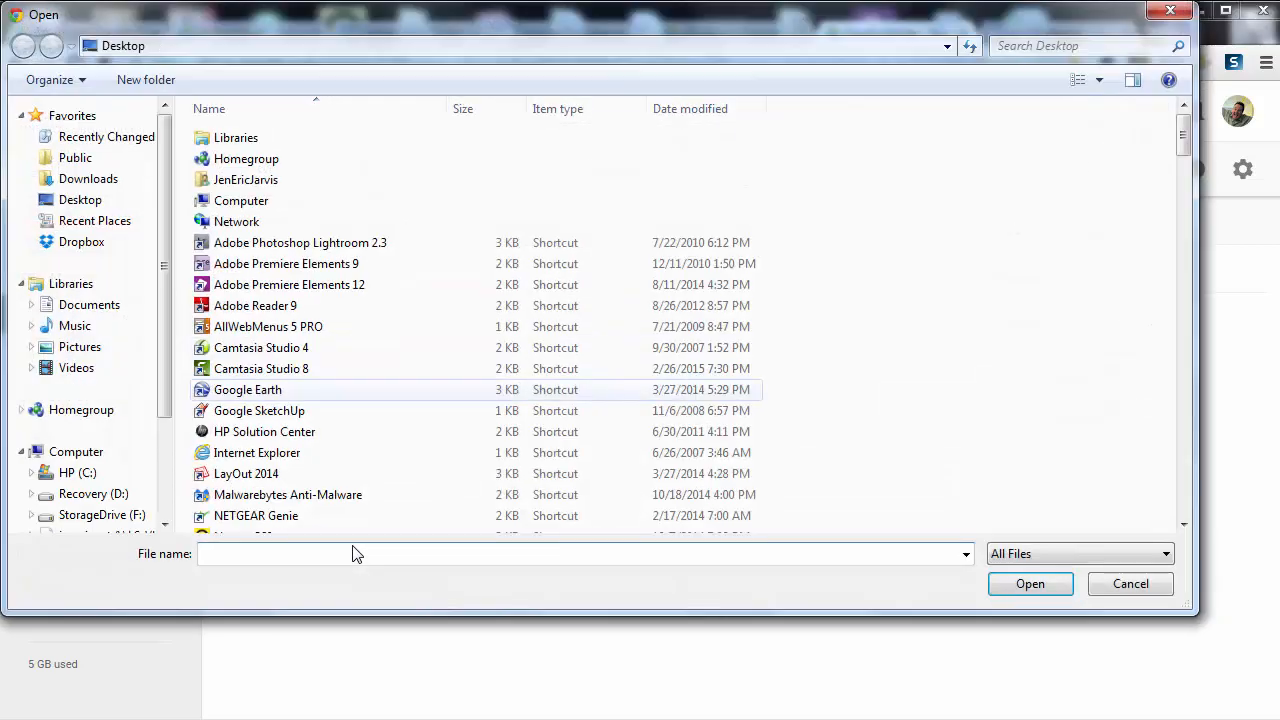
scroll(680, 330, "down", 12)
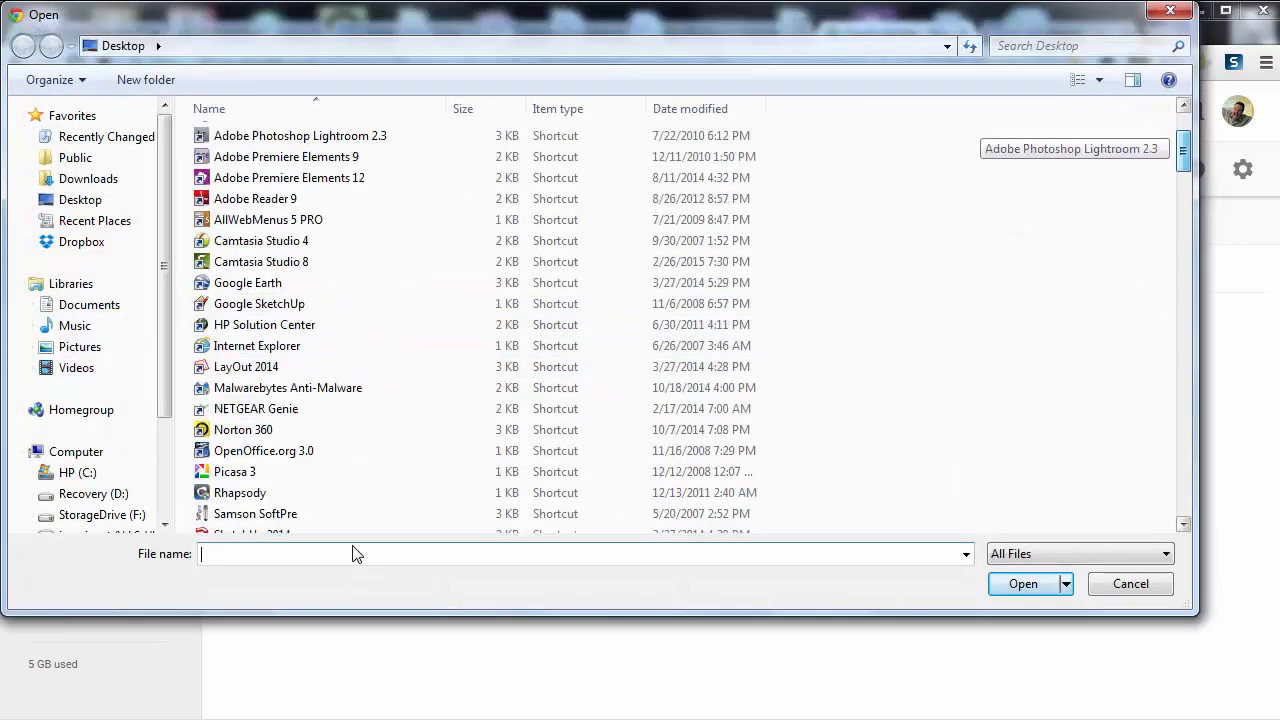
scroll(680, 330, "down", 11)
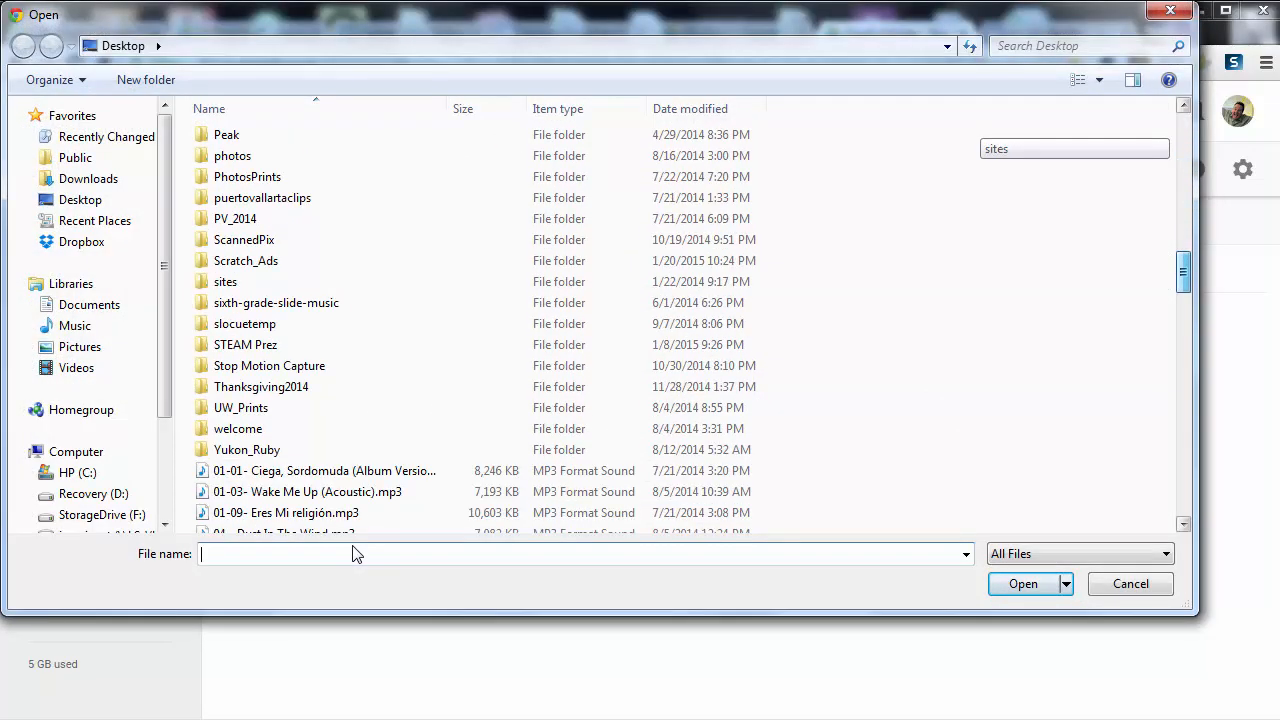
scroll(680, 330, "down", 2)
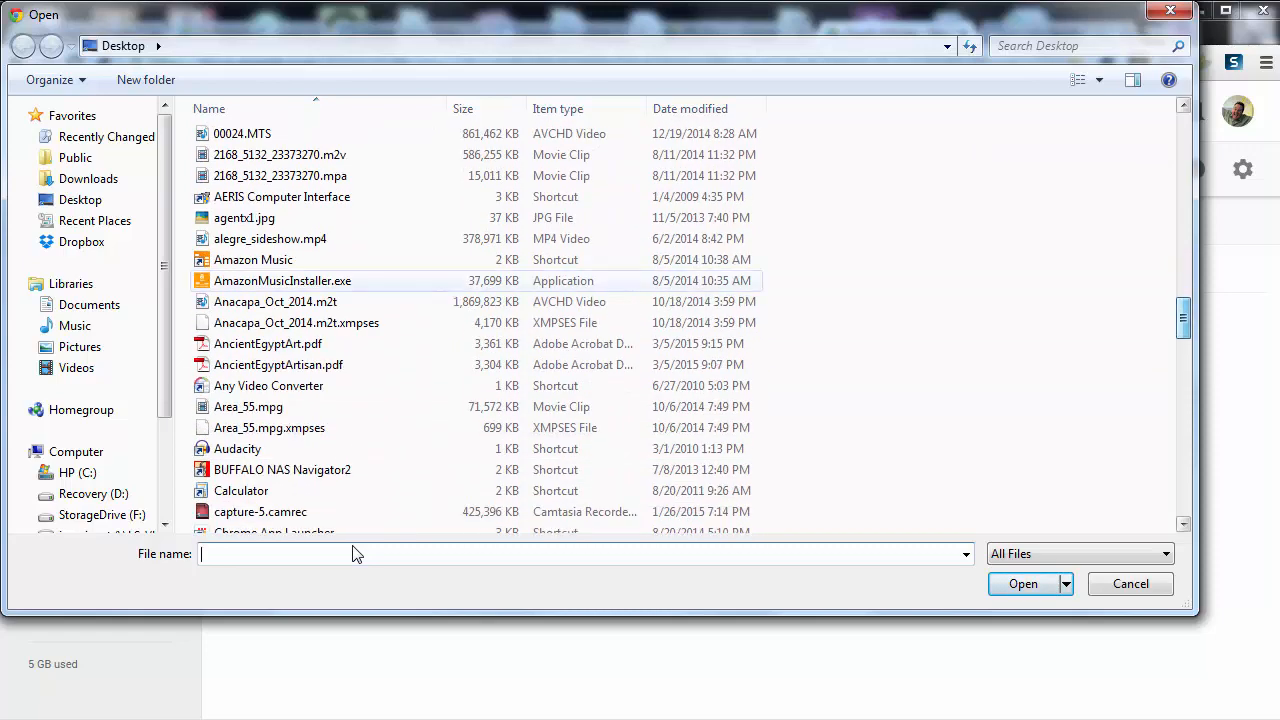
double_click(384, 345)
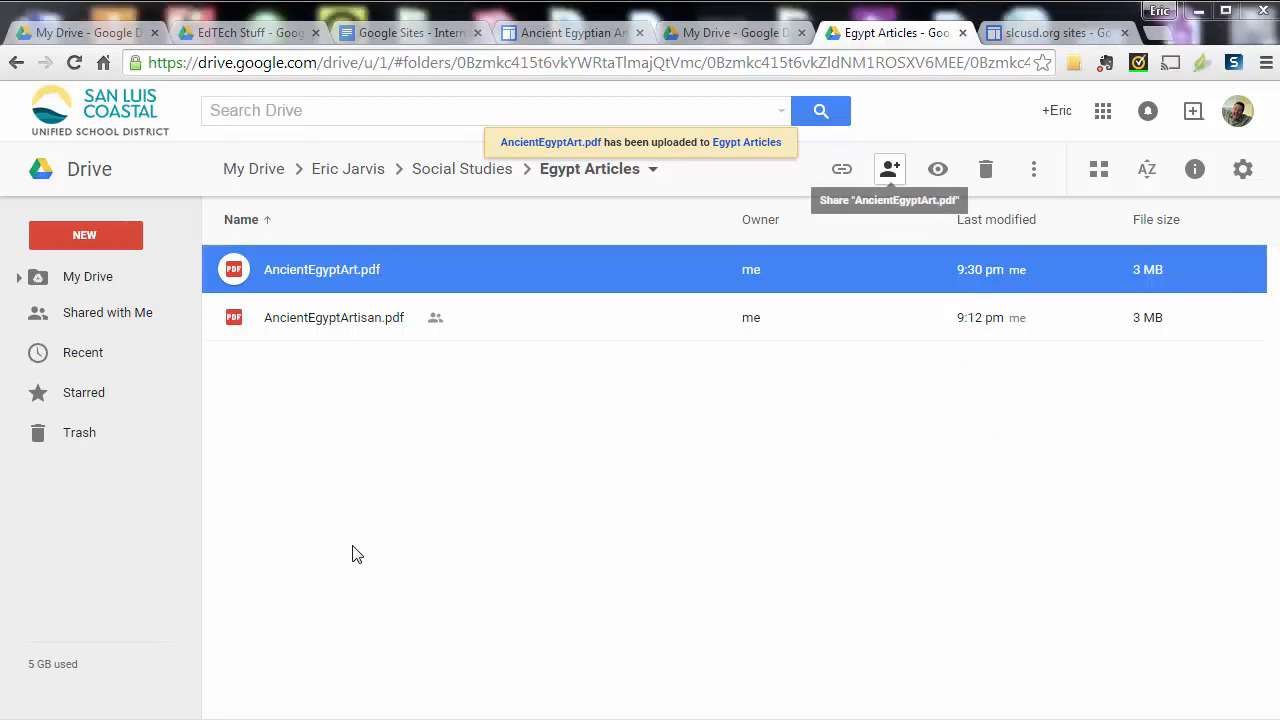
Share AncientEgyptArt.pdf as public on the web with view access, and clear the file selection.
left_click(890, 169)
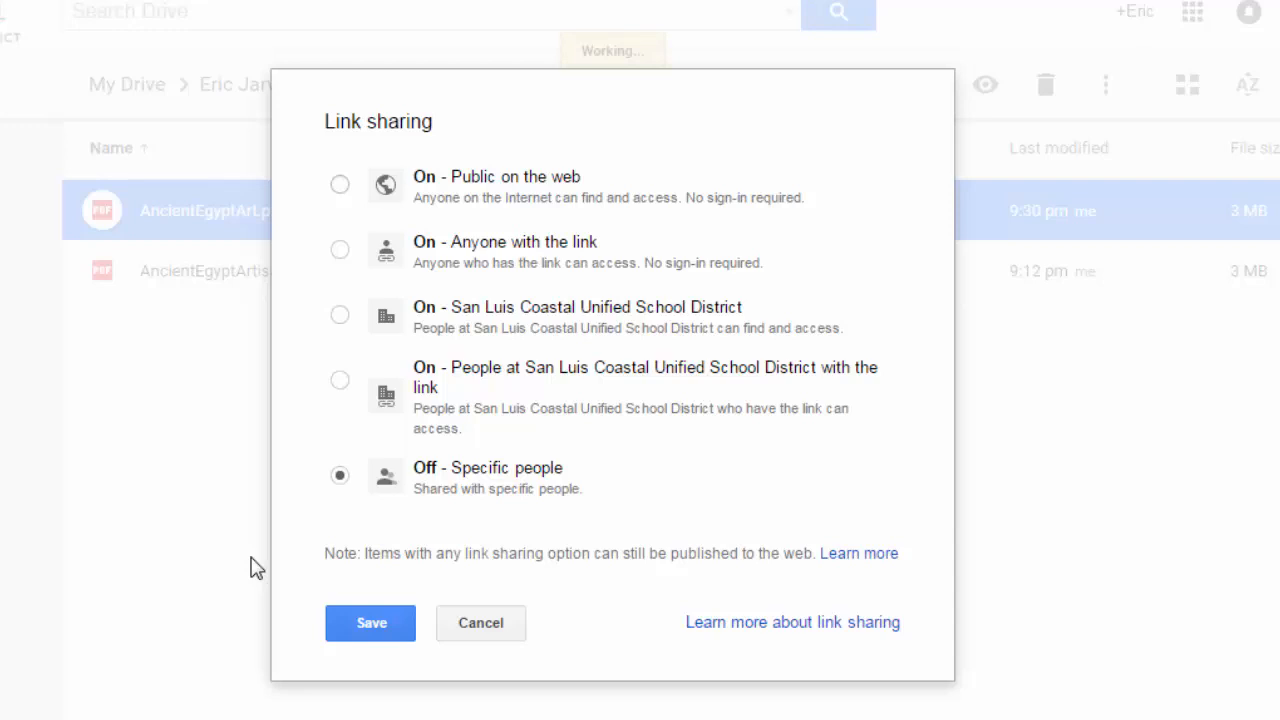
key("Down")
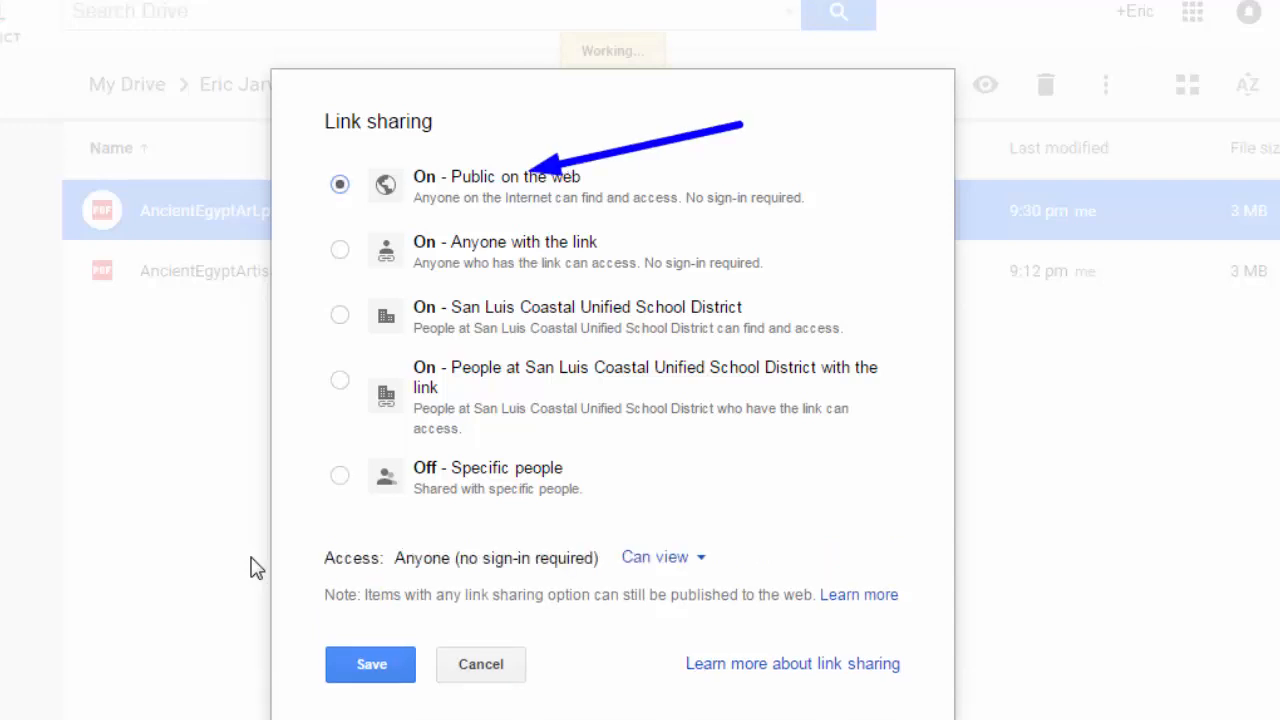
key("Tab")
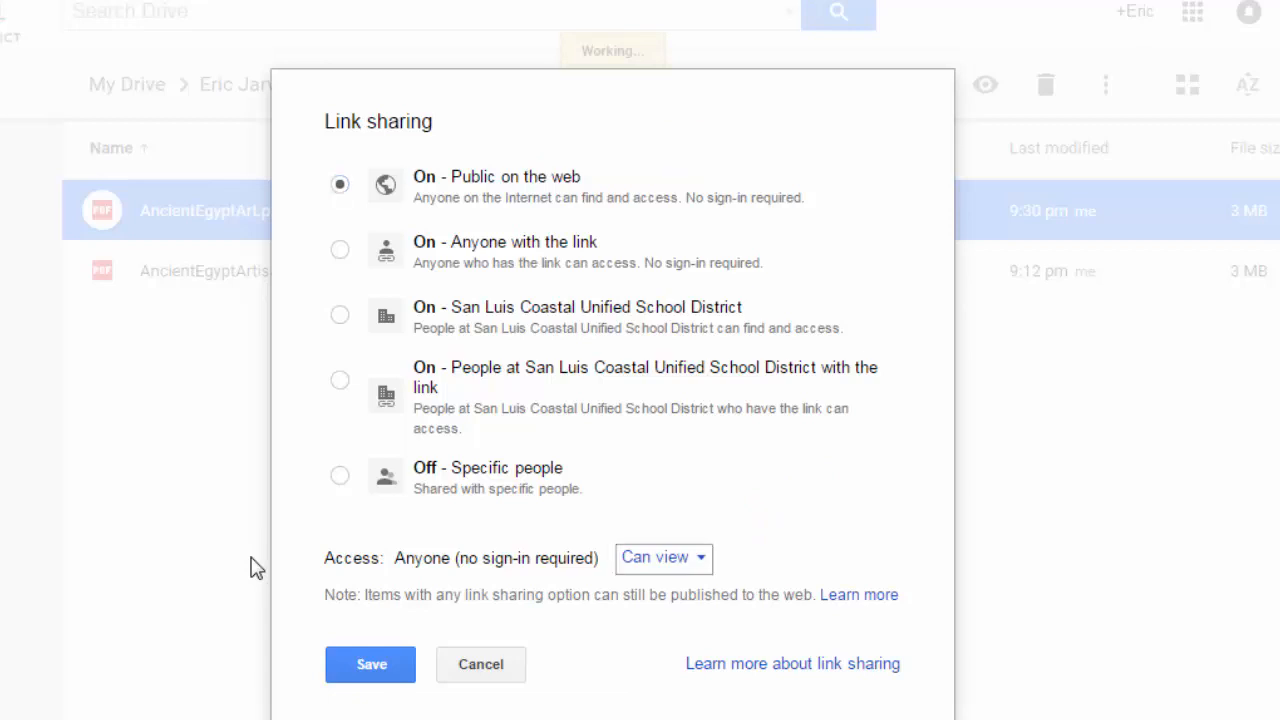
key("Return")
key("Return")
key("Tab")
key("Return")
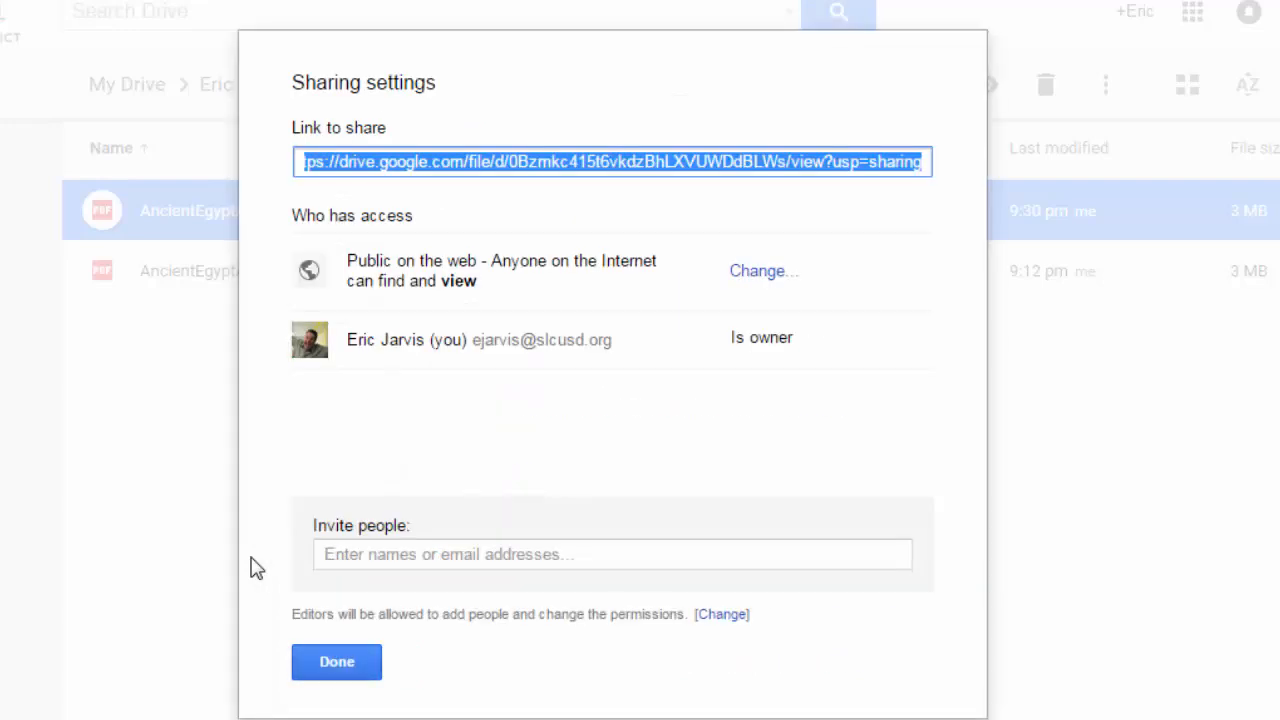
key("Return")
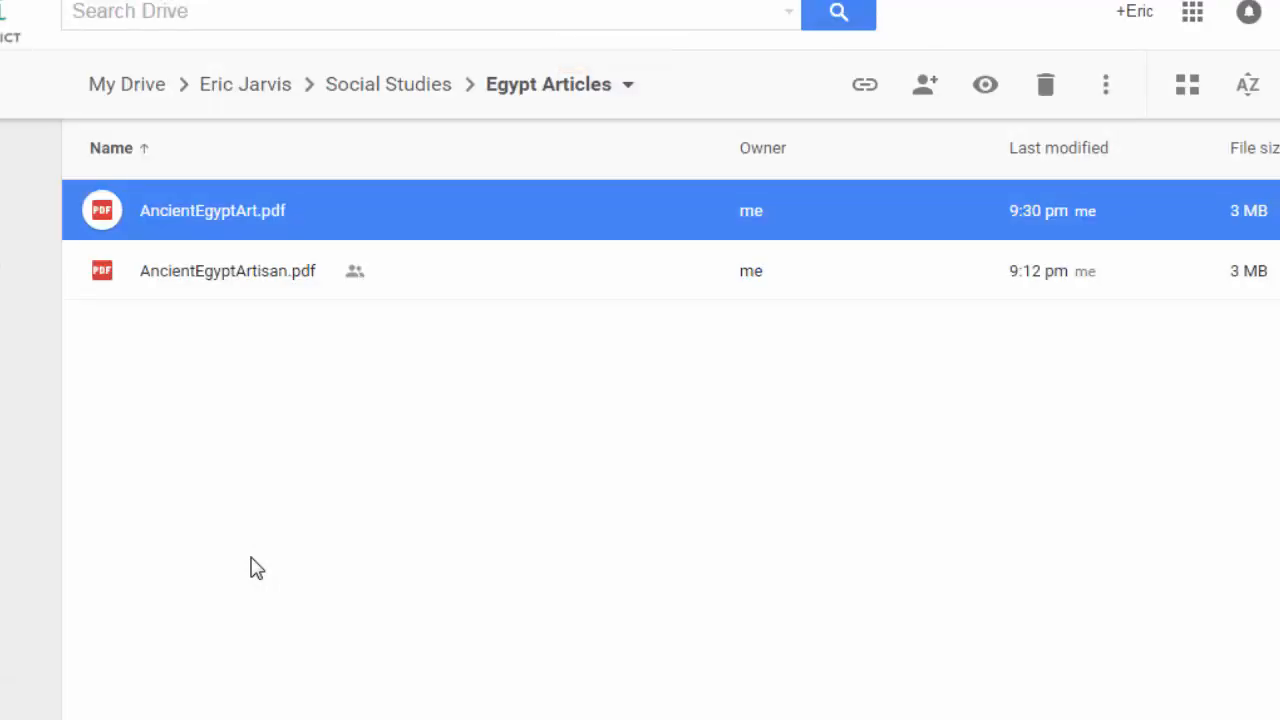
left_click(251, 558)
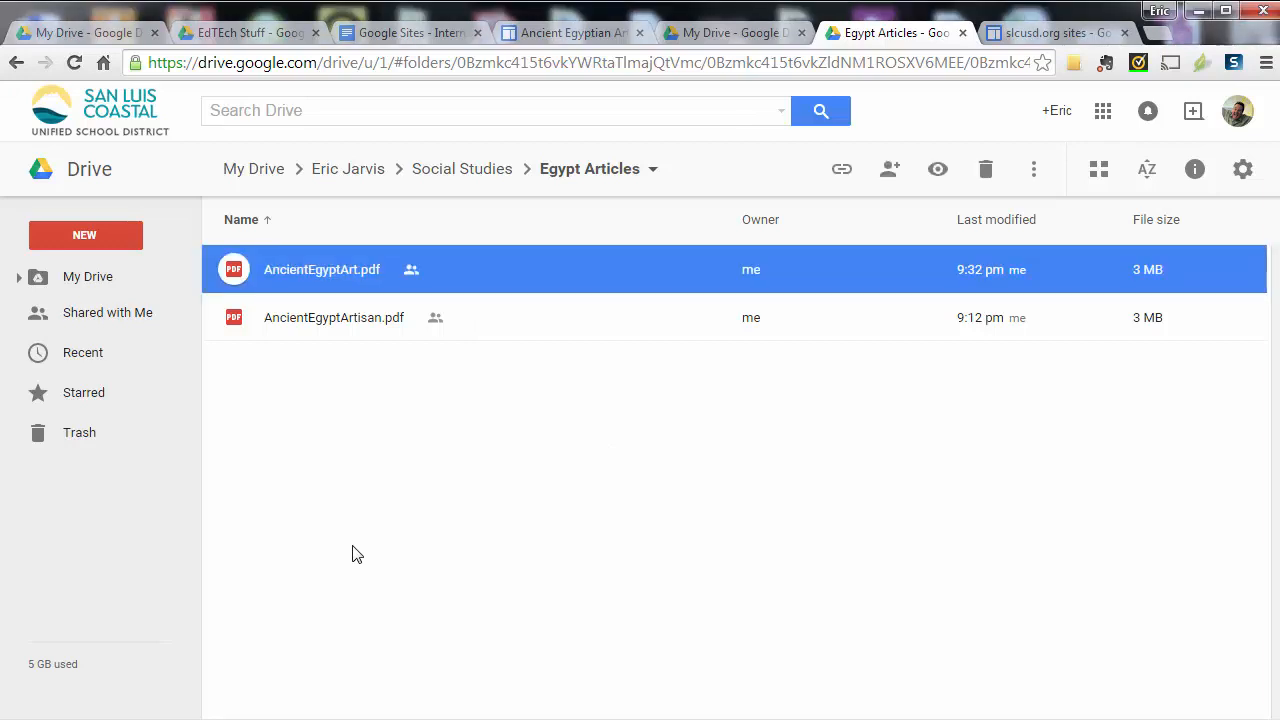
left_click(352, 554)
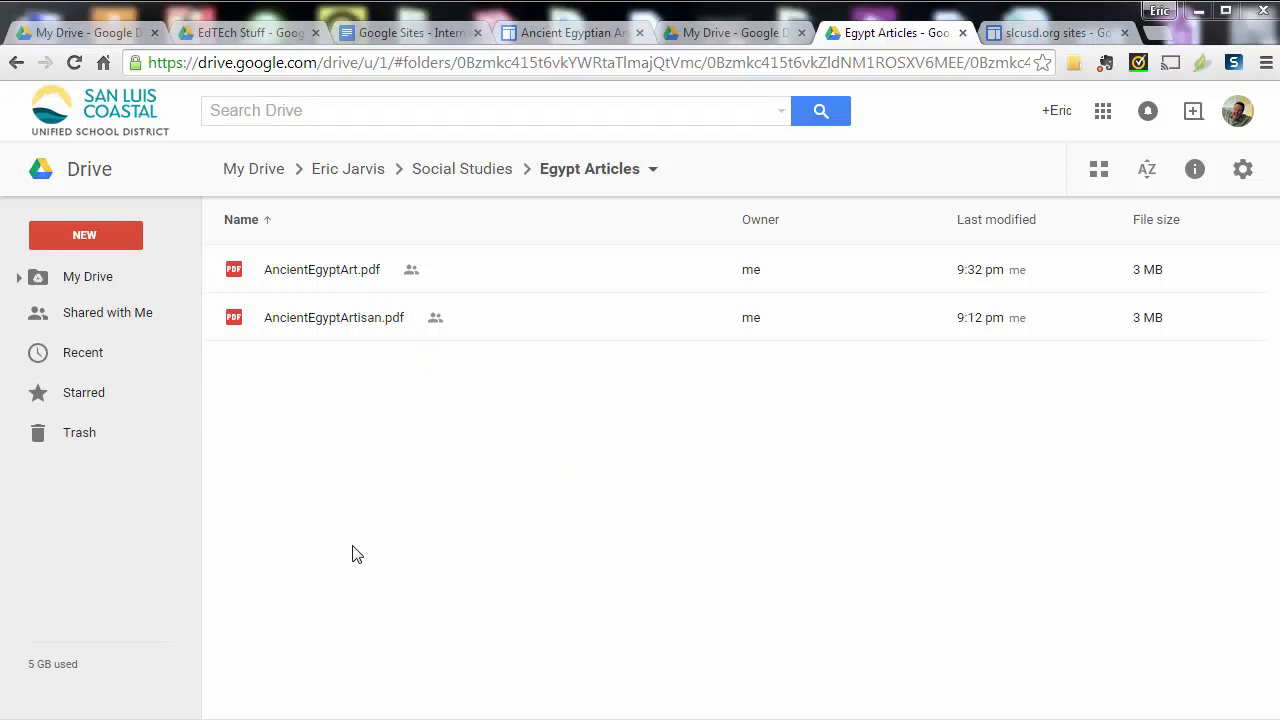
Switch to the Ancient Egyptian Art page in Google Sites, open it for editing and review the available insert options.
key("ctrl+shift+Tab")
key("ctrl+shift+Tab")
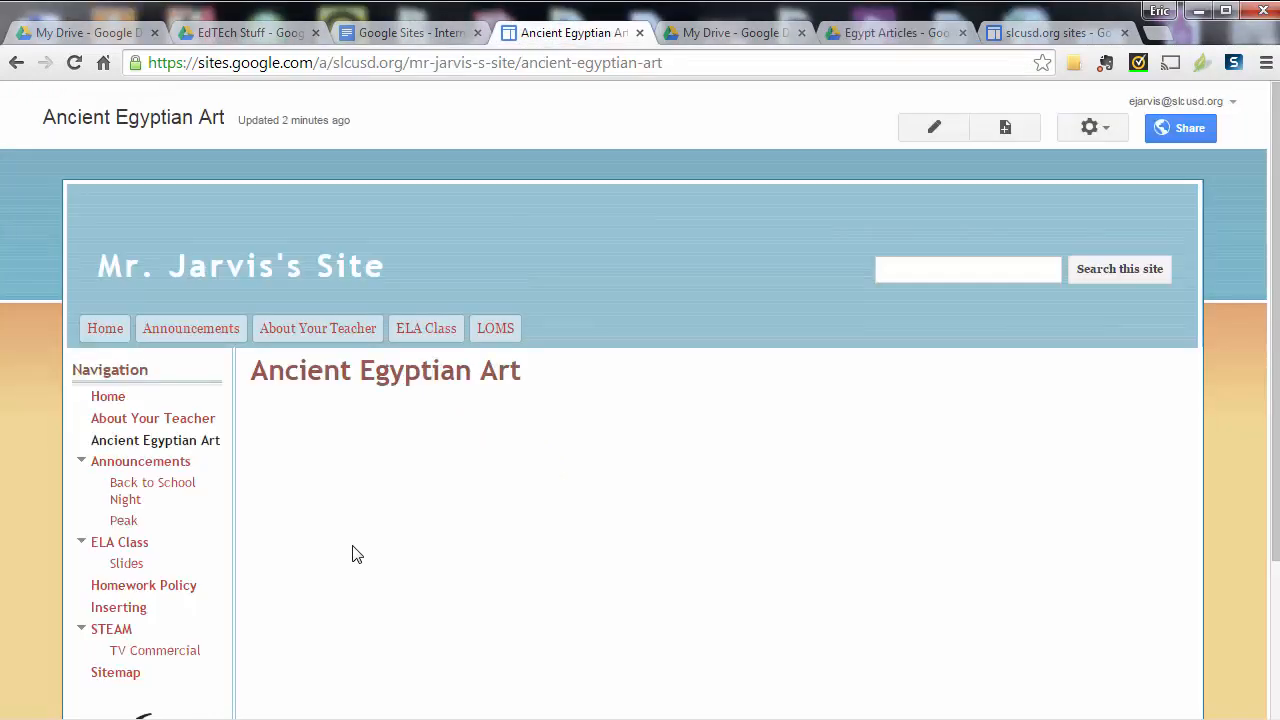
key("e")
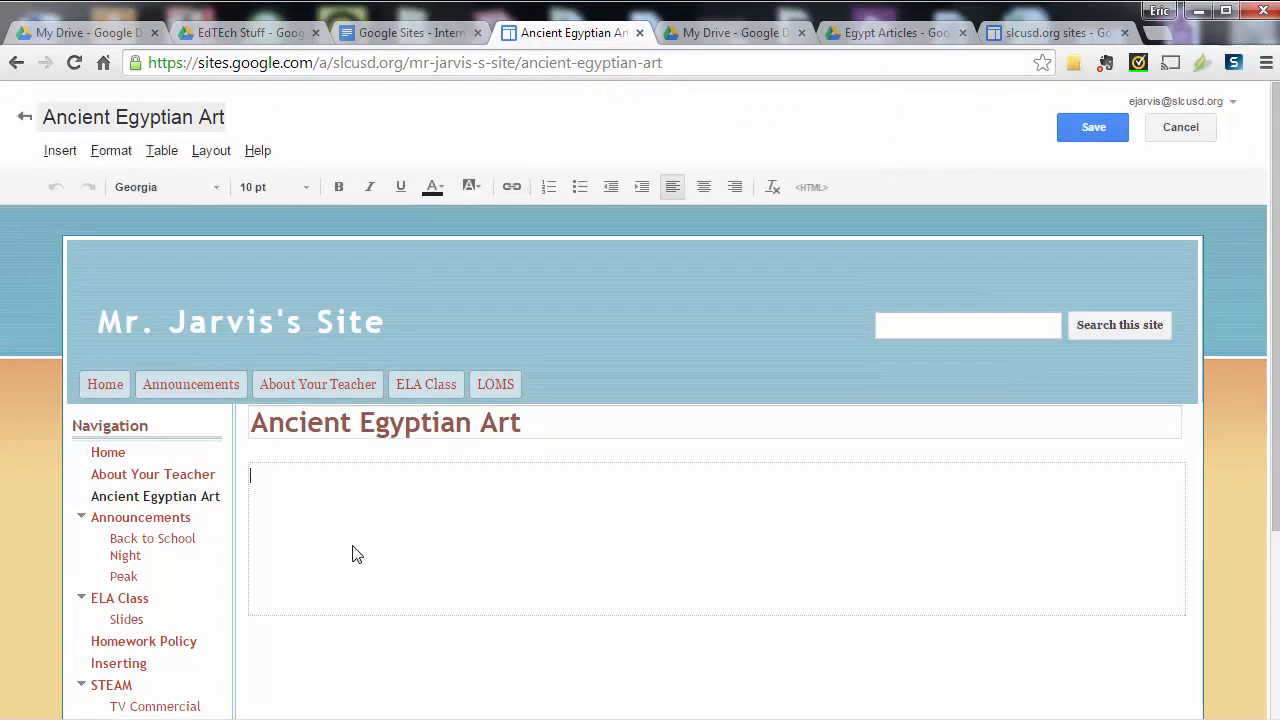
left_click(60, 151)
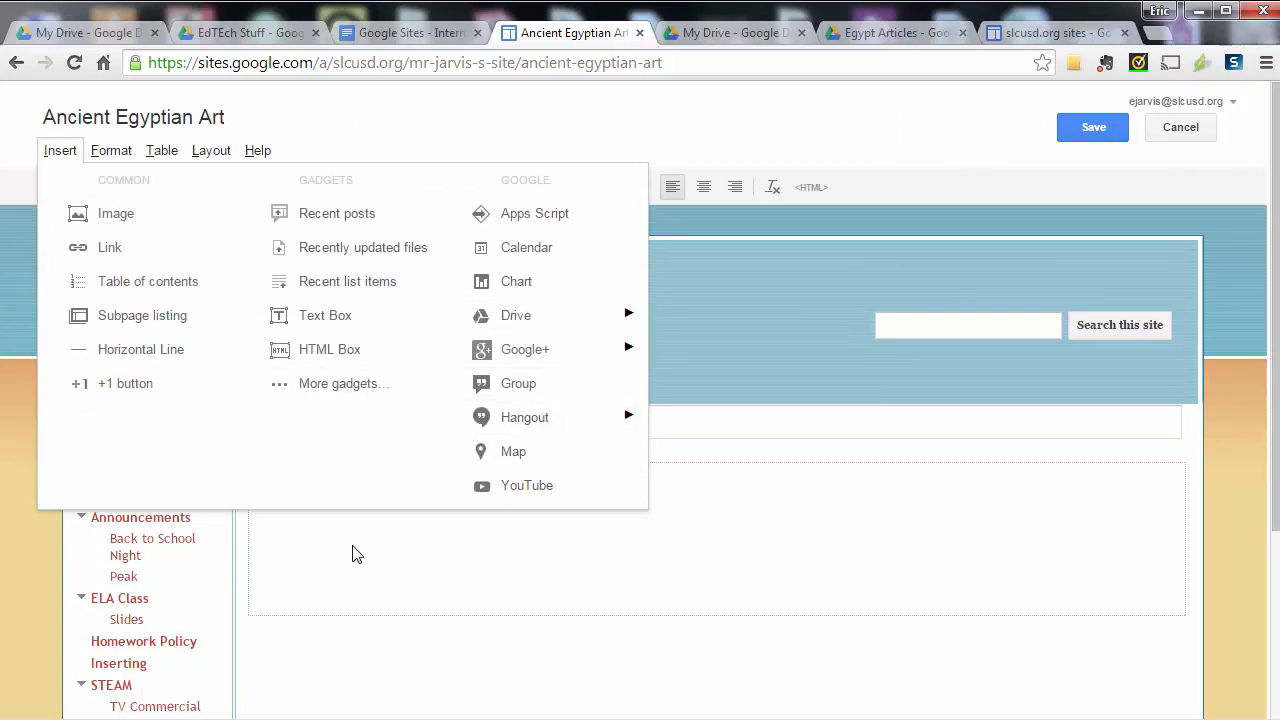
left_click(357, 555)
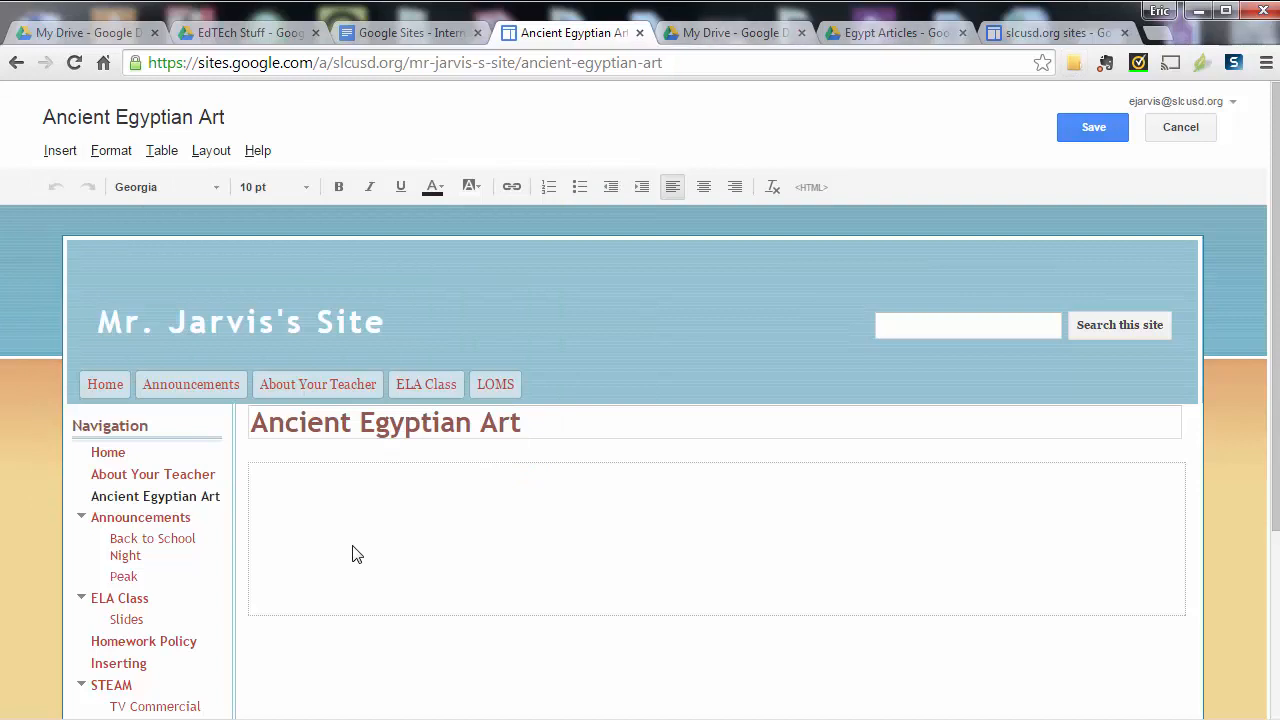
Return to Google Drive, preview AncientEgyptArt.pdf from the Egypt Articles folder, check its extra options and open it in its own browser tab.
key("ctrl+Tab")
key("ctrl+Tab")
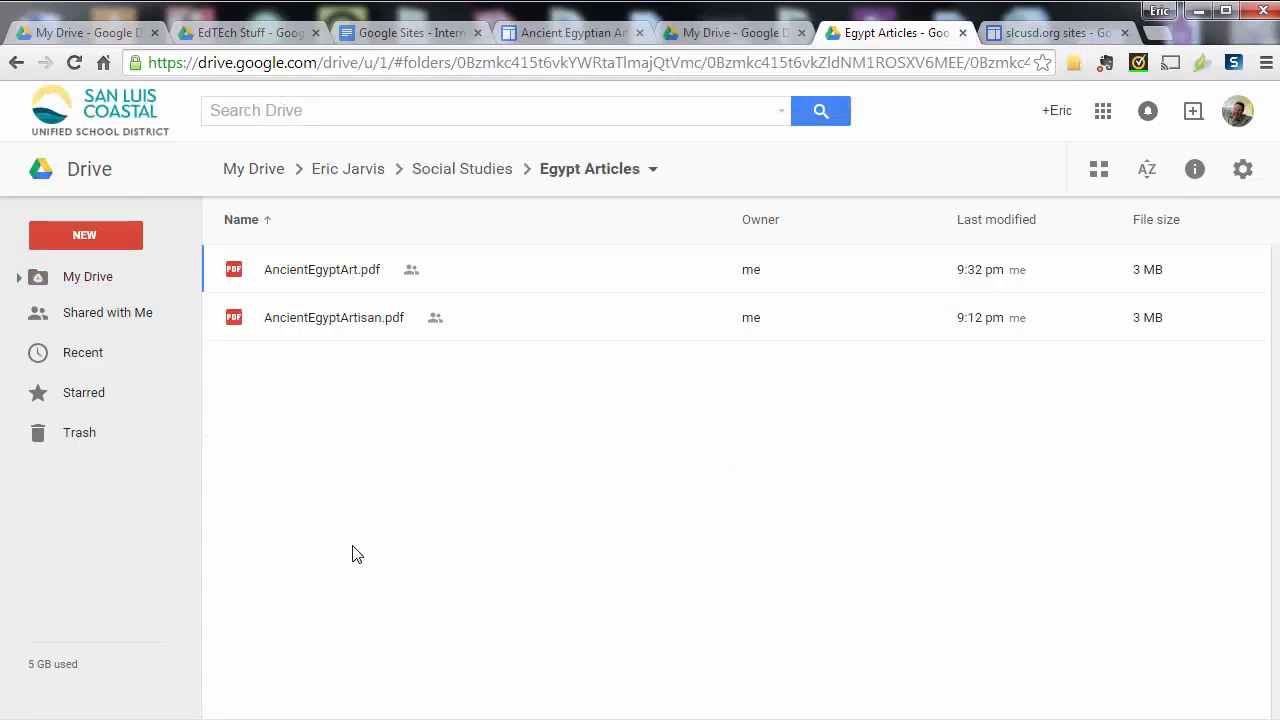
key("Return")
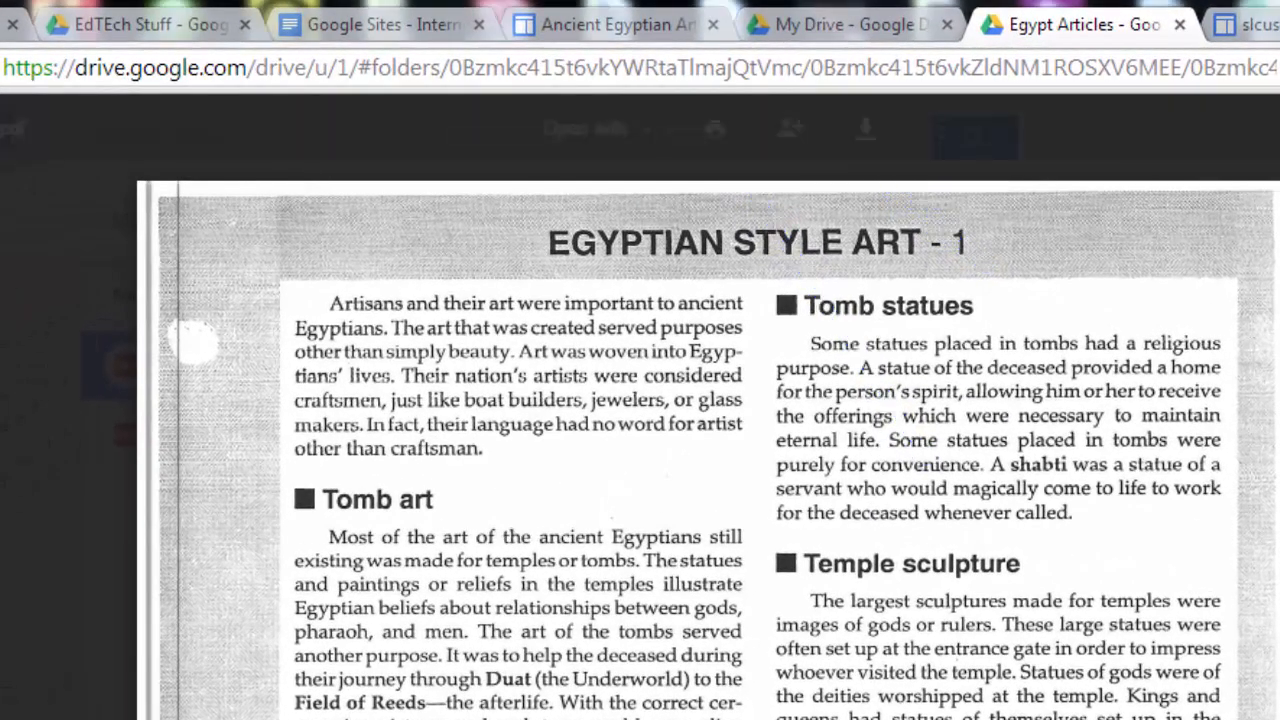
left_click(940, 127)
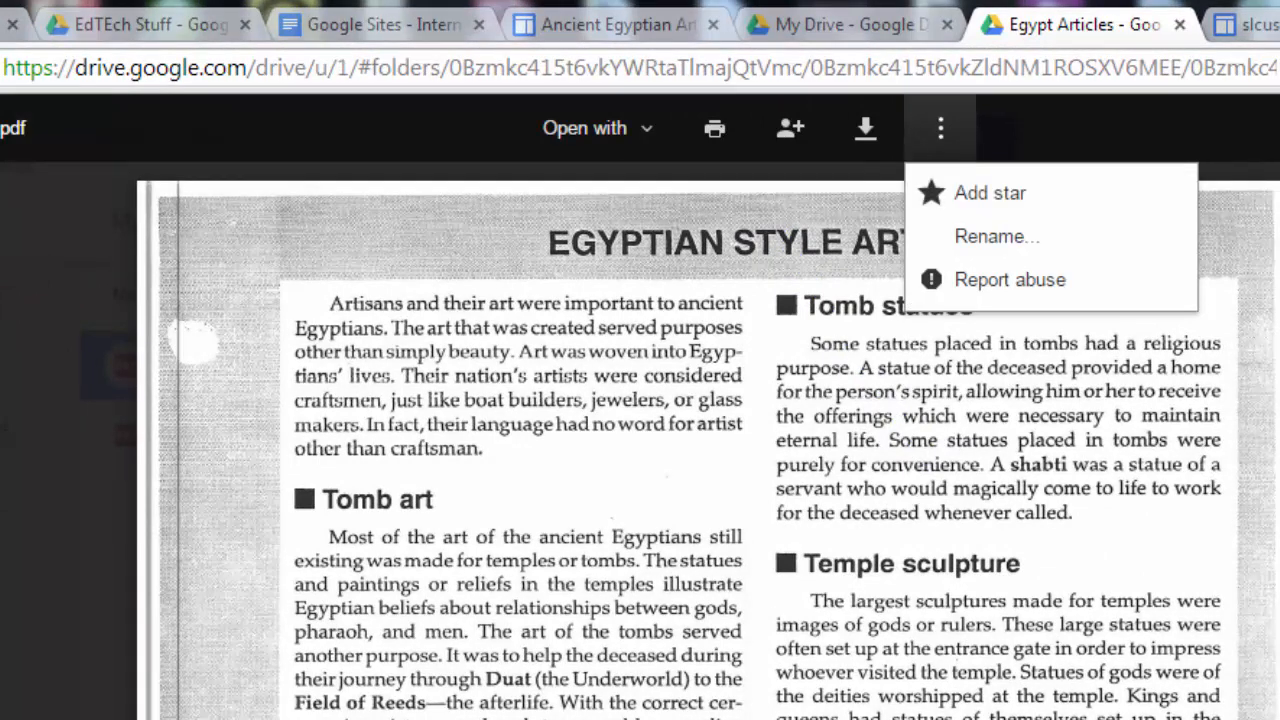
key("Escape")
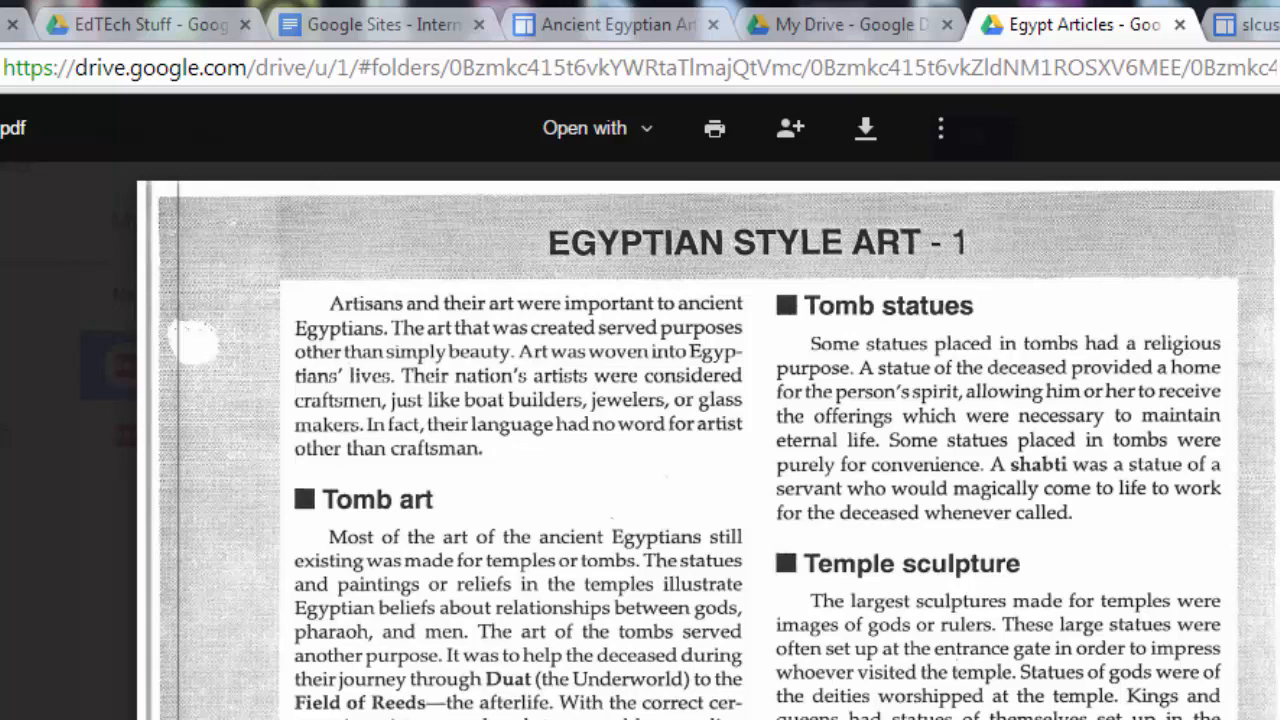
left_click(1268, 706)
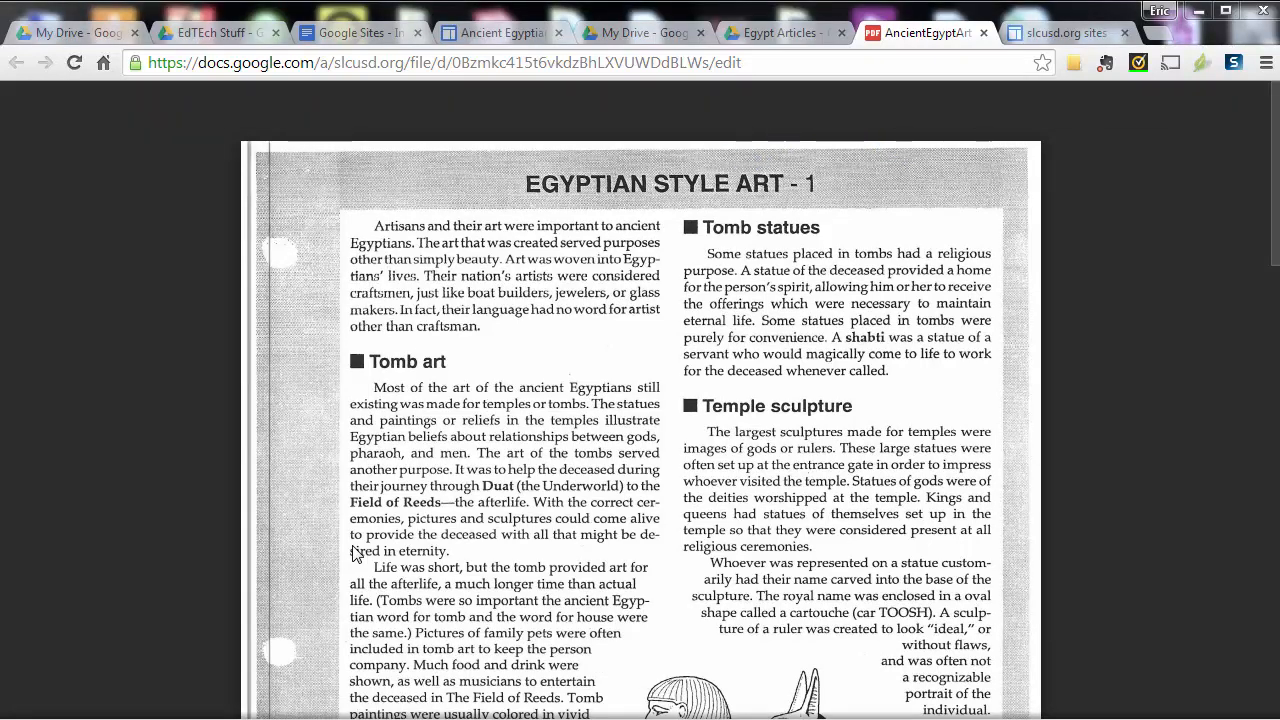
Copy the embed HTML code of AncientEgyptArt.pdf and close the embed dialog.
left_click(797, 104)
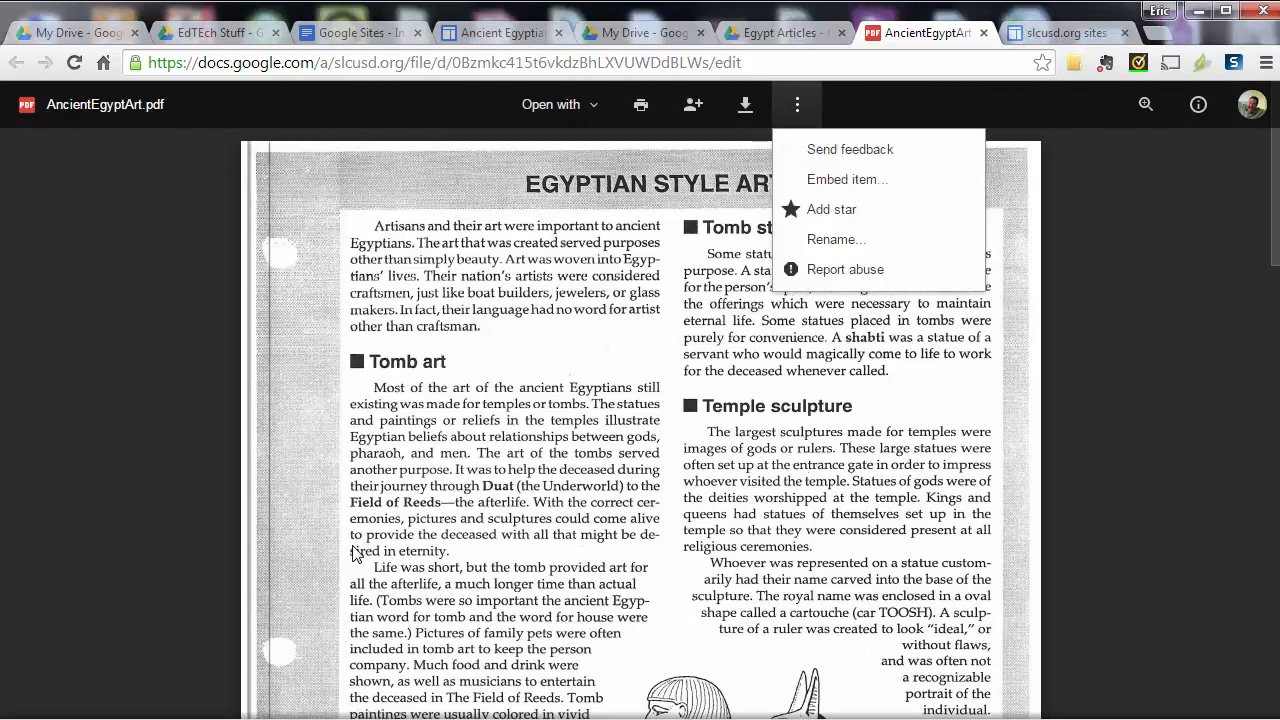
key("Return")
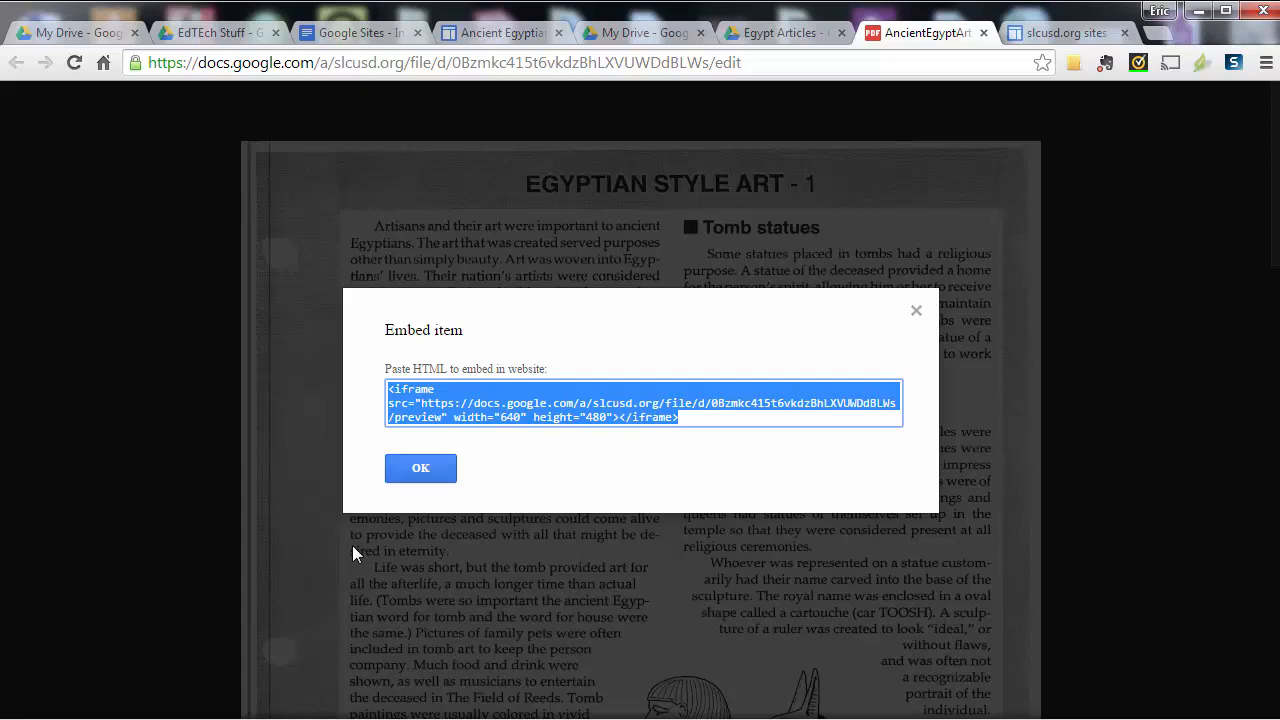
key("Escape")
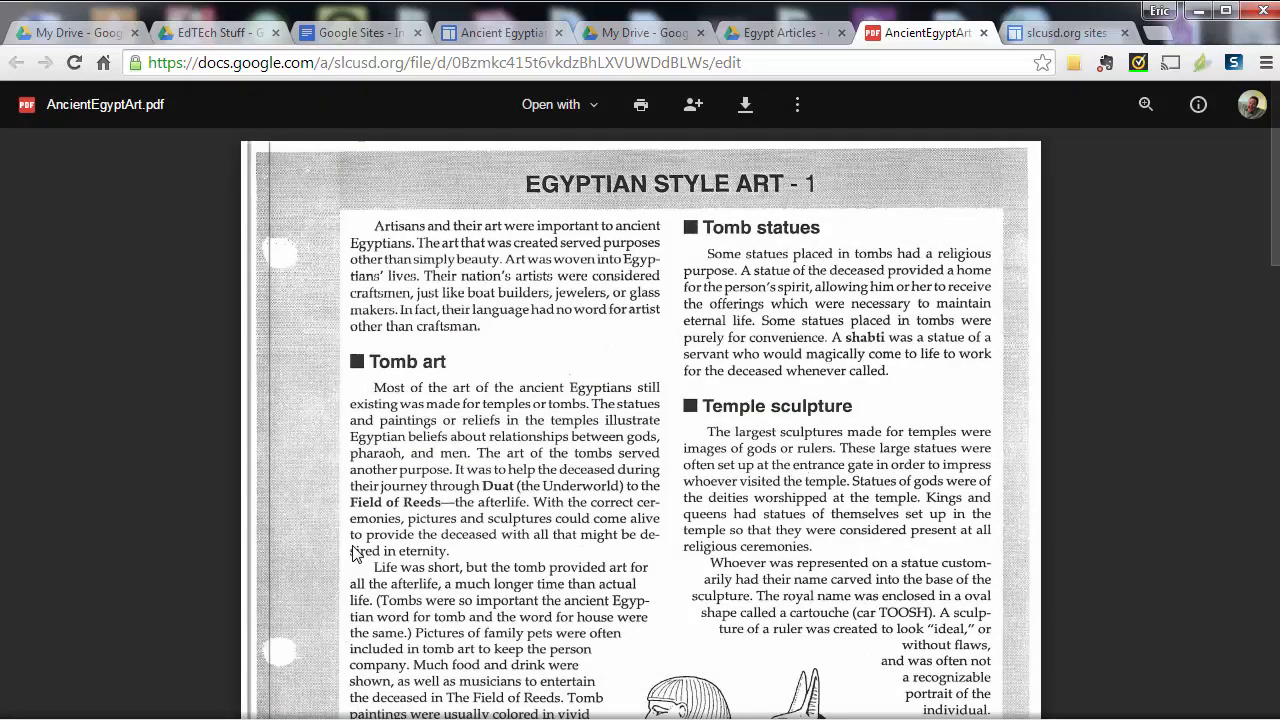
Paste the PDF's iframe code, width 640 and height 480, into the HTML of the Ancient Egyptian Art page and save the page.
key("ctrl+4")
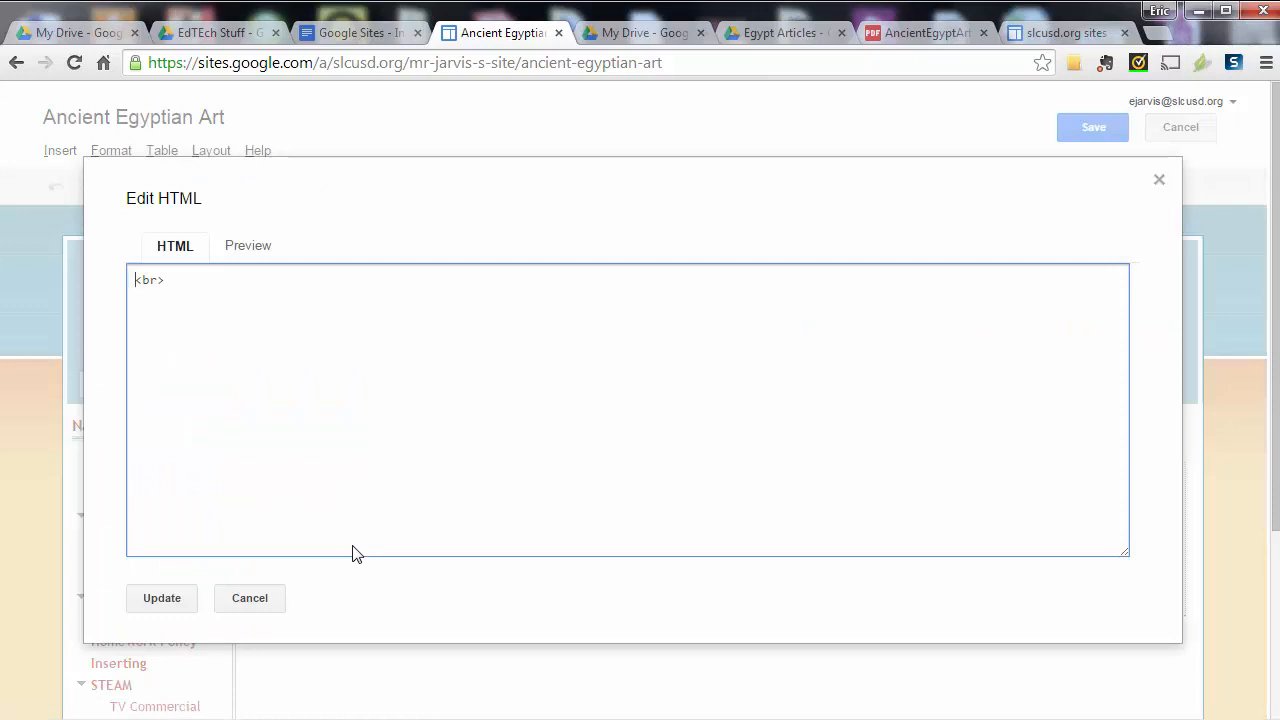
type("<iframe src=\"https://docs.google.com/a/slcusd.org/file/d/0Bzmkc415t6vkdzBhLXVUWDdBLWs/preview\" width=\"640\" height=\"480\"></iframe>")
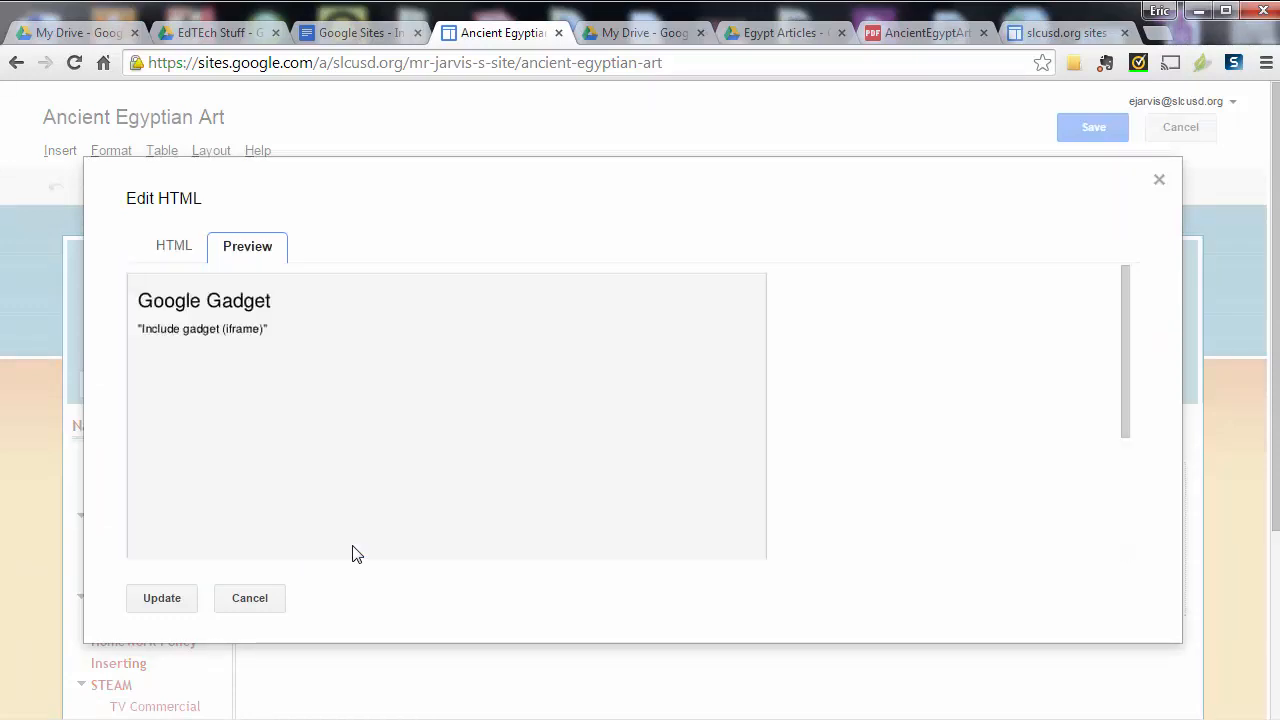
key("Tab")
key("Return")
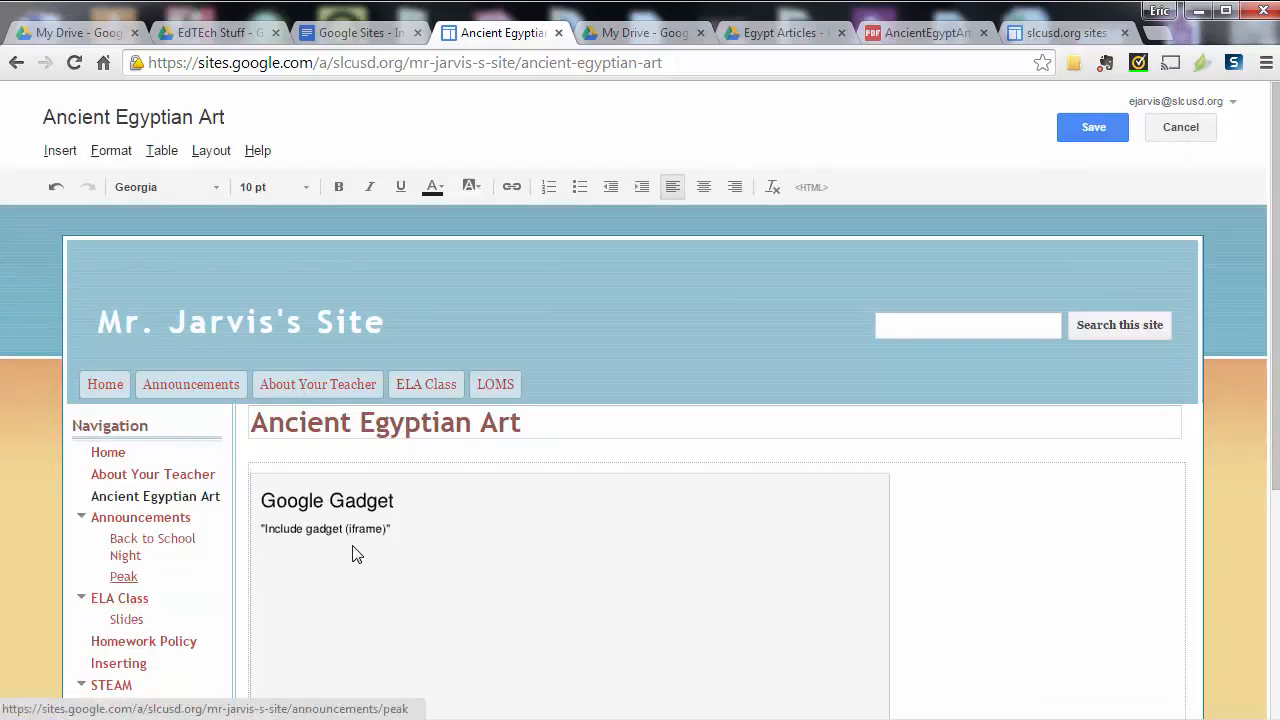
scroll(357, 555, "down", 3)
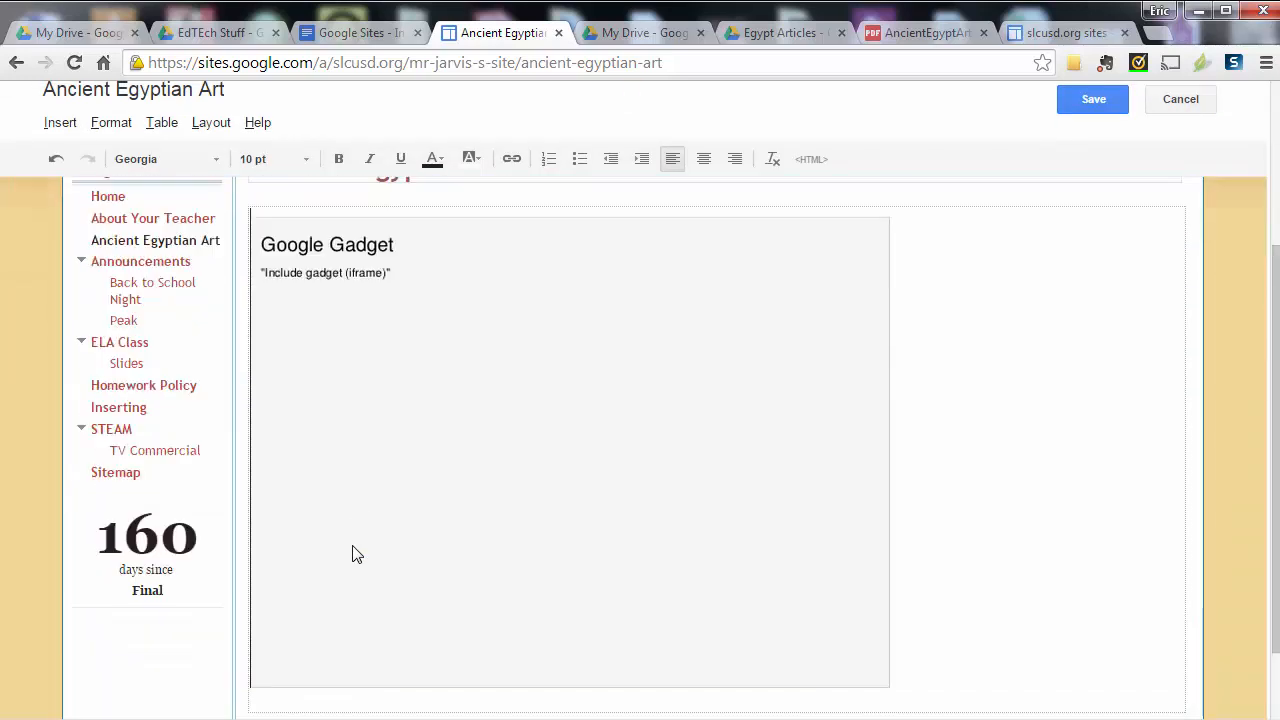
scroll(357, 555, "up", 3)
key("ctrl+s")
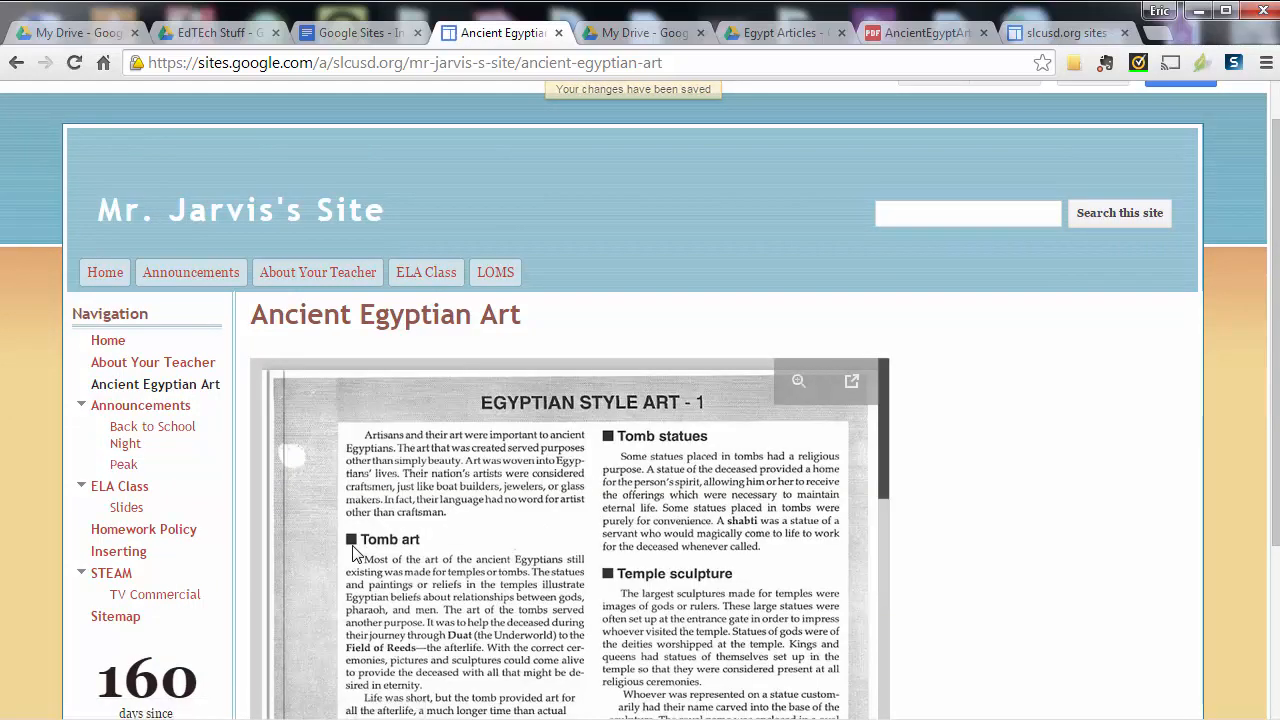
Check the embedded PDF on the saved page, reopen the page for editing, enlarge the iframe gadget in its properties and save.
scroll(357, 555, "down", 3)
scroll(357, 555, "up", 2)
scroll(355, 553, "down", 2)
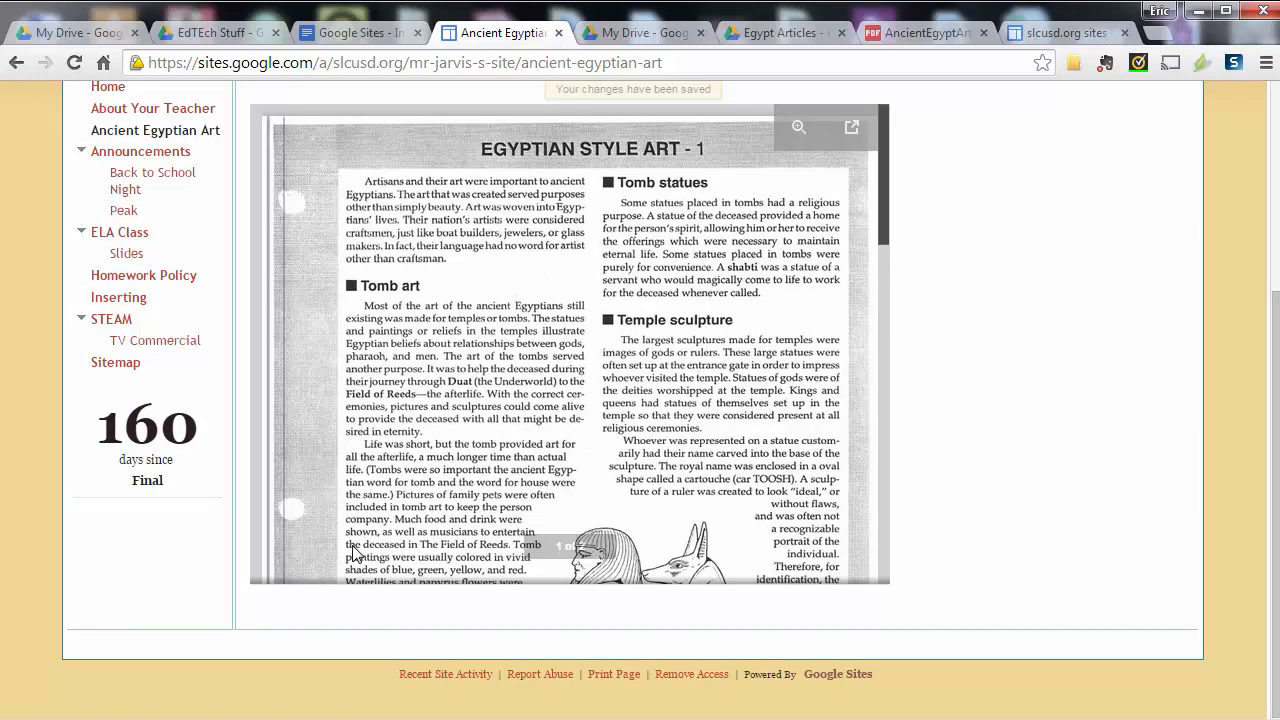
scroll(355, 553, "up", 2)
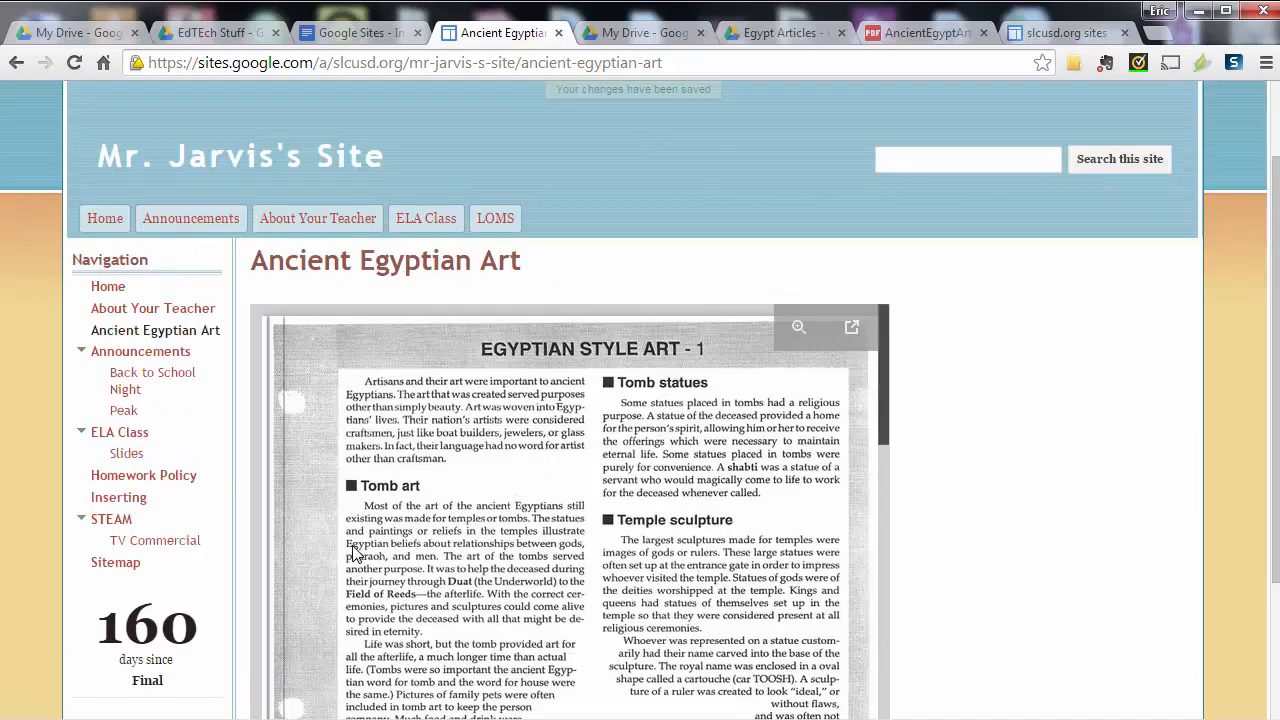
scroll(355, 555, "up", 2)
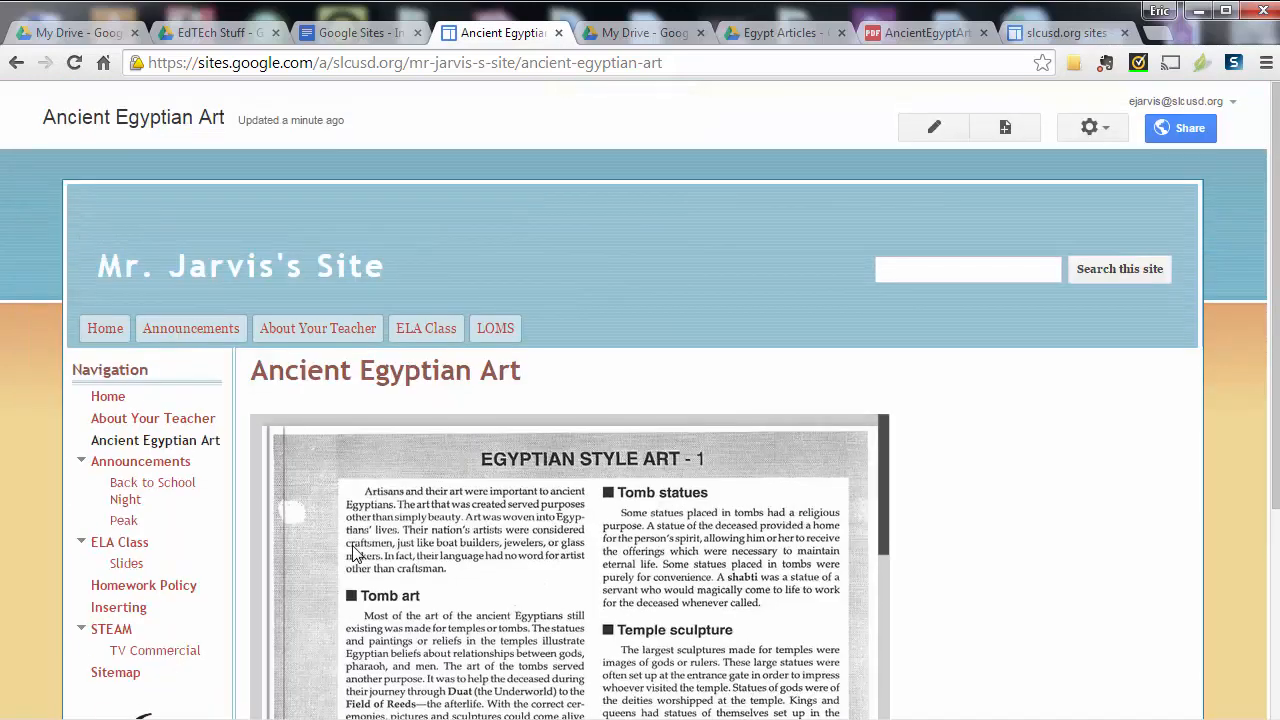
key("e")
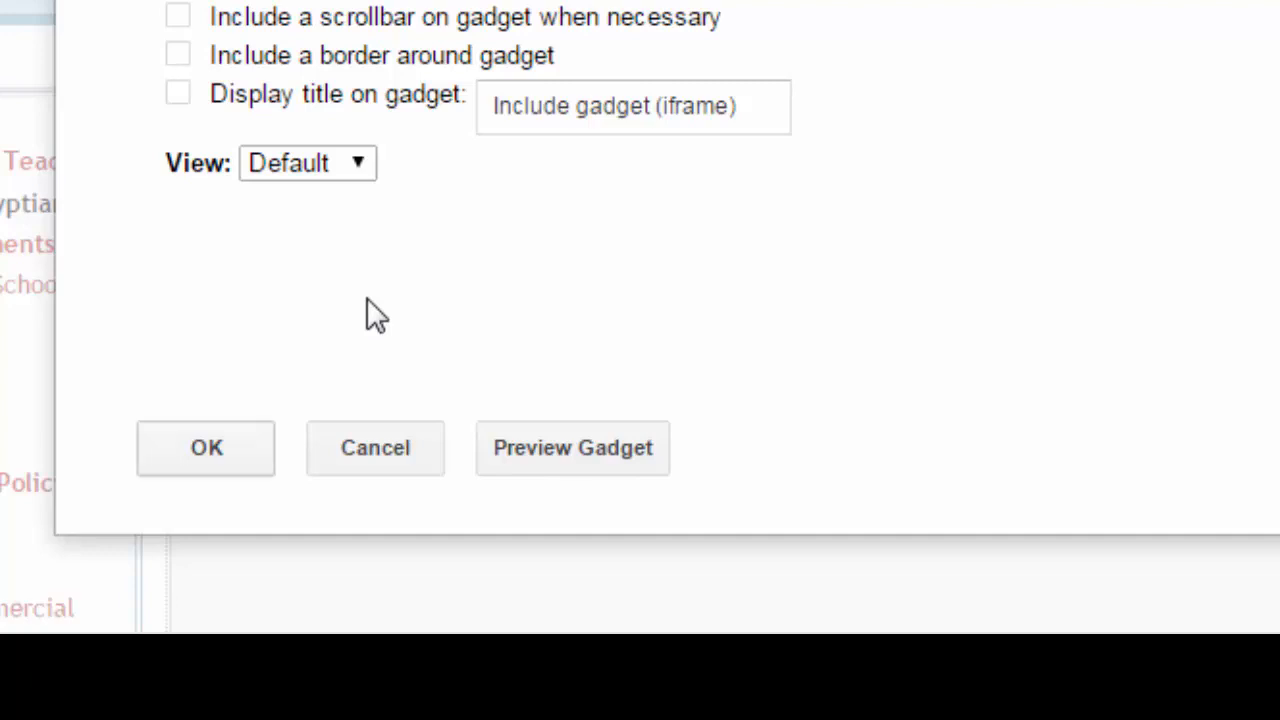
key("Return")
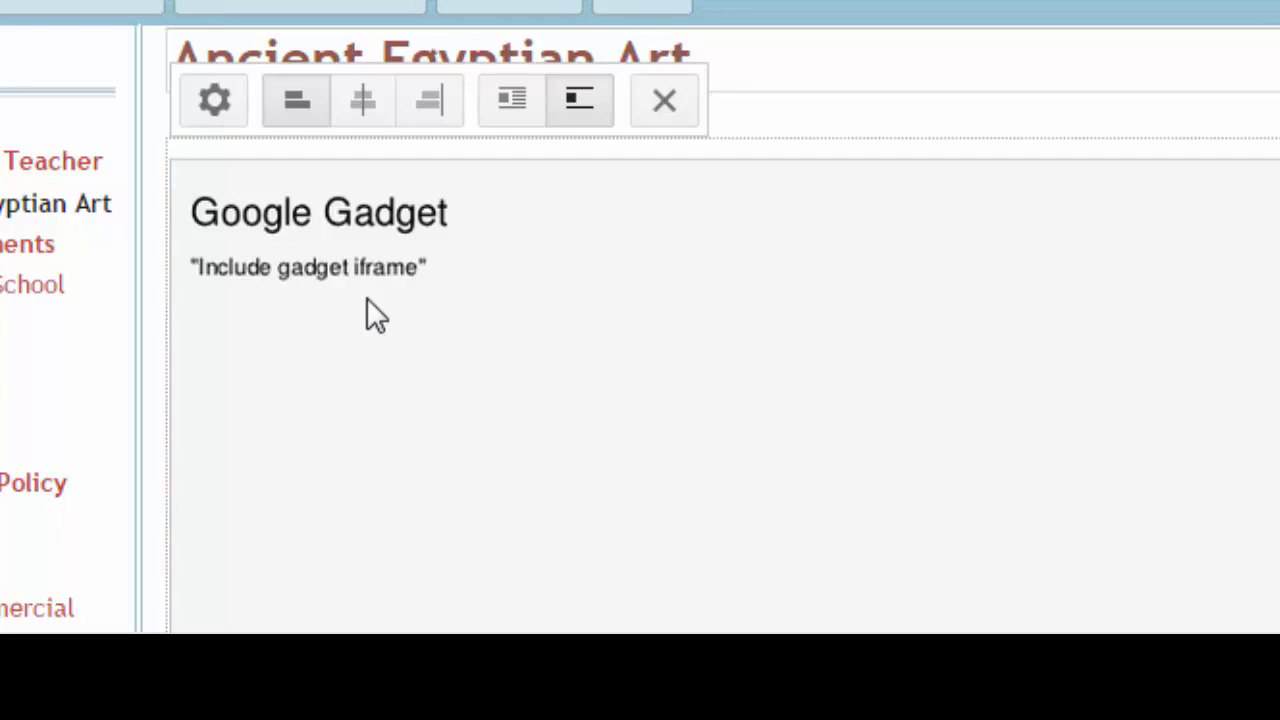
left_click(367, 298)
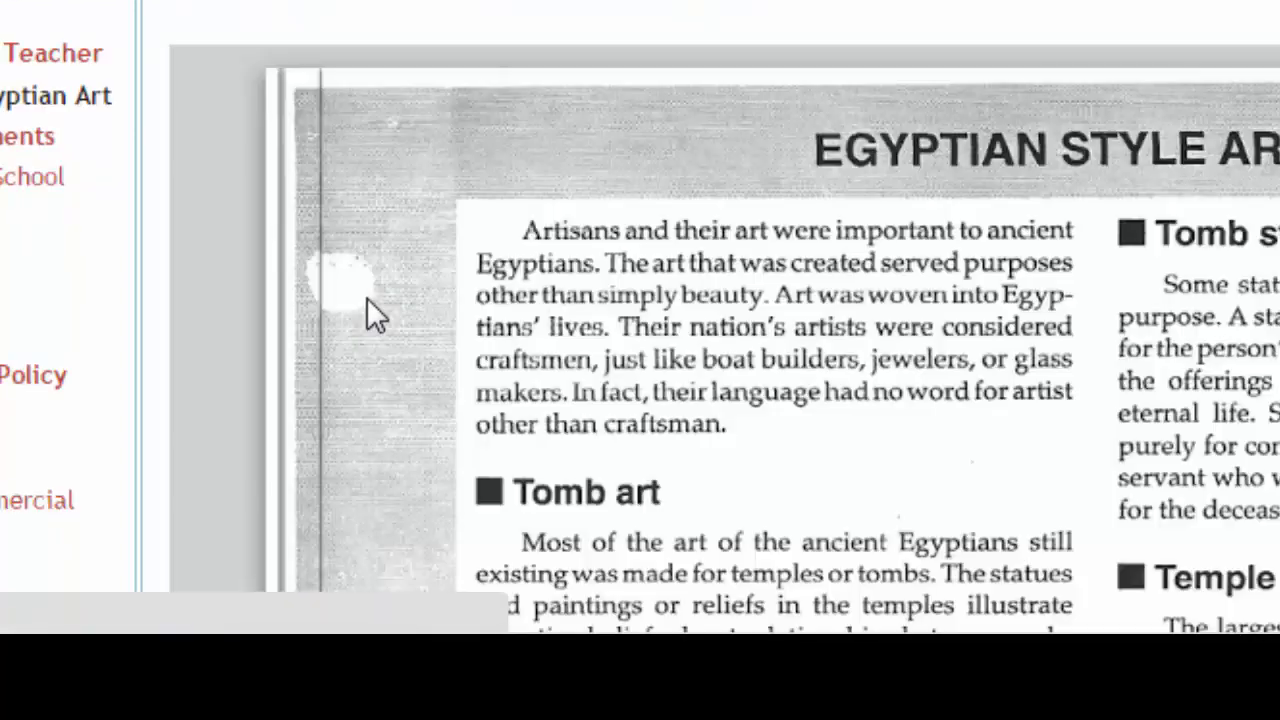
Look through the pages of the enlarged embedded PDF on the site to examine how they display and how both page and document move.
scroll(367, 314, "down", 5)
scroll(367, 314, "down", 10)
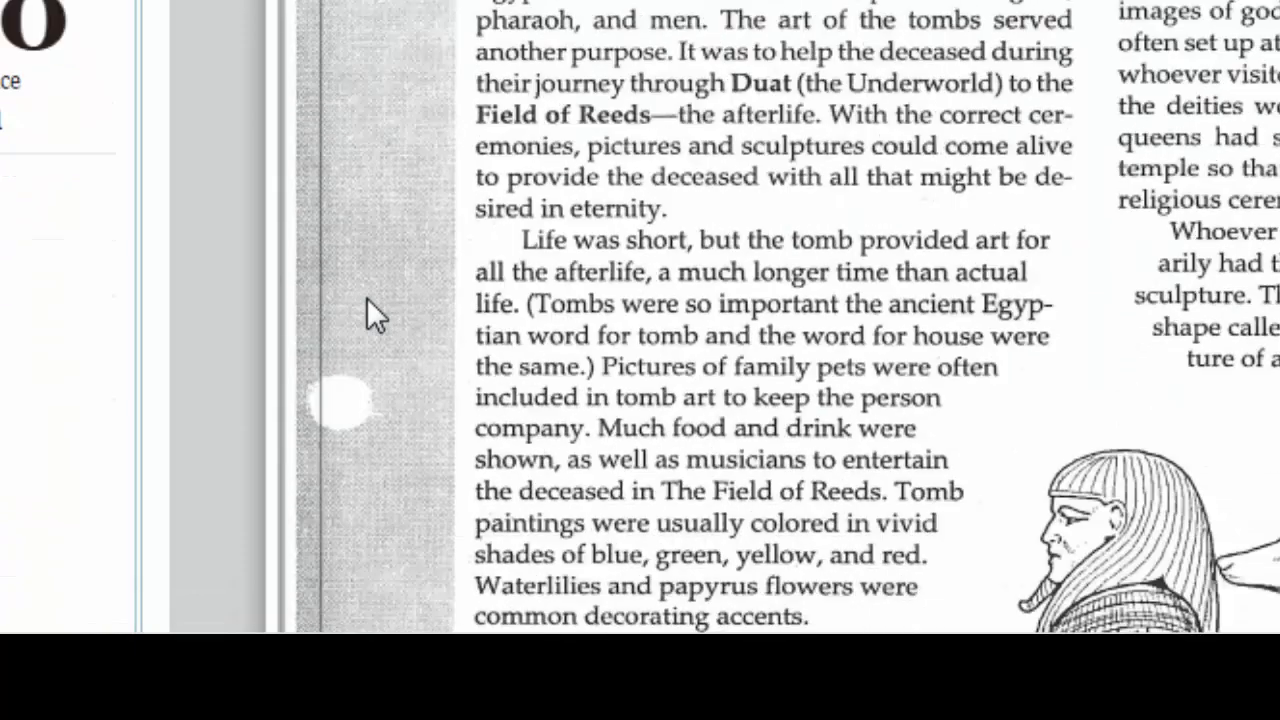
scroll(367, 314, "up", 10)
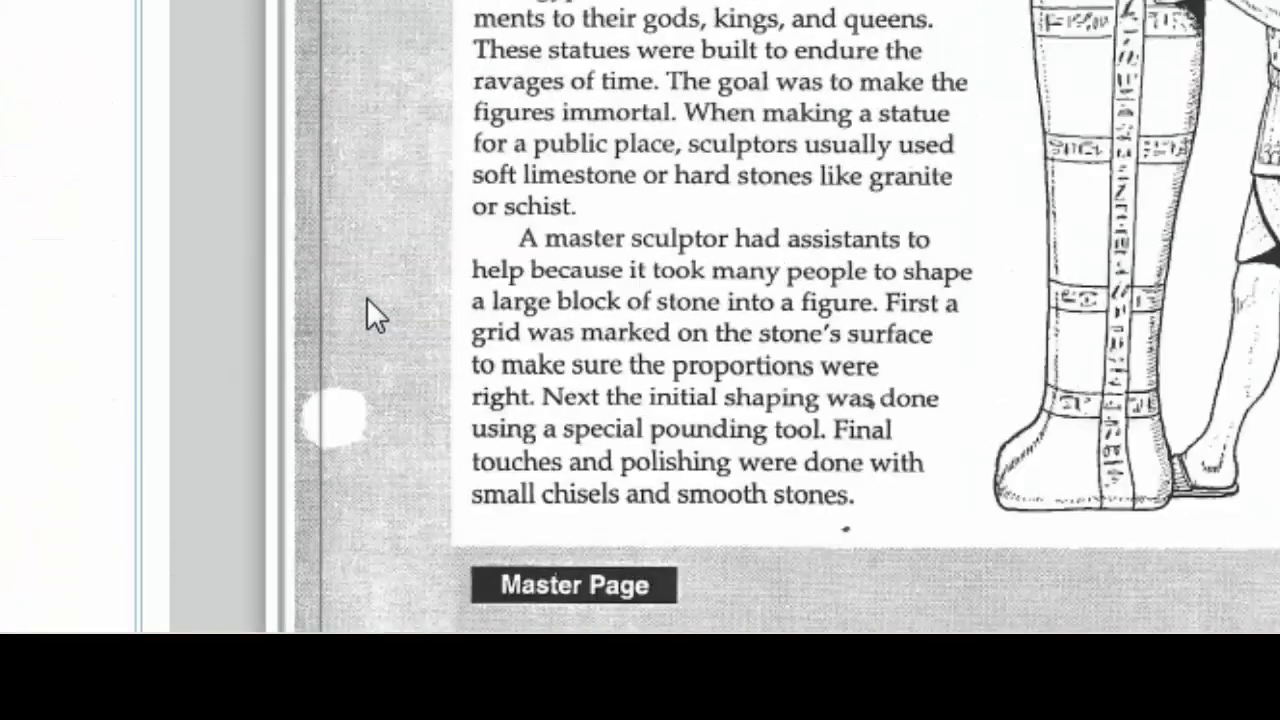
scroll(367, 314, "down", 5)
scroll(367, 314, "down", 1)
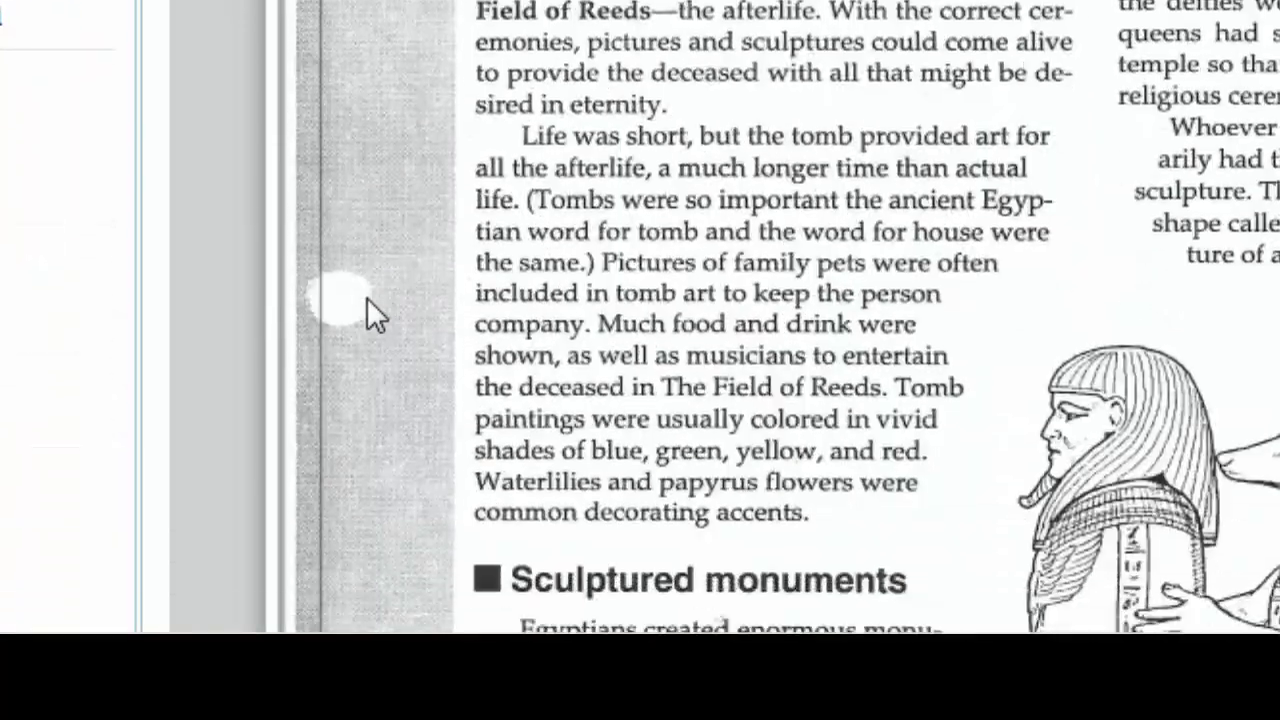
scroll(367, 314, "up", 8)
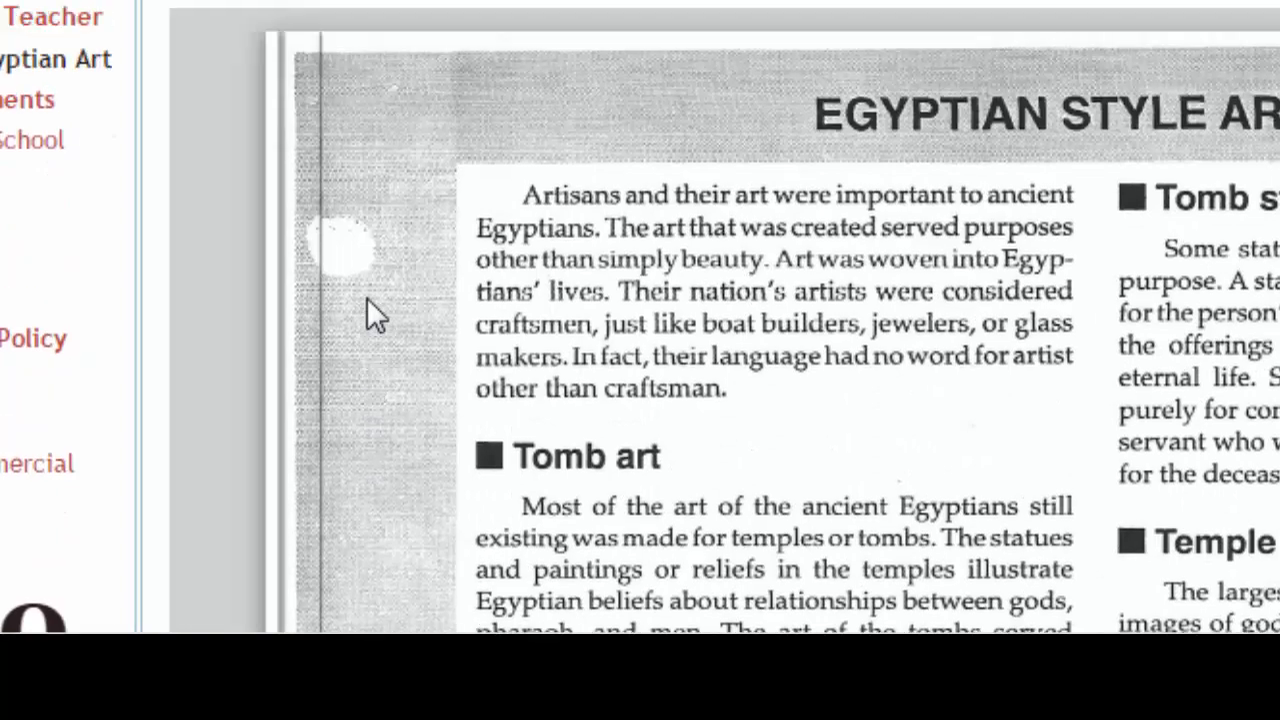
scroll(367, 314, "down", 5)
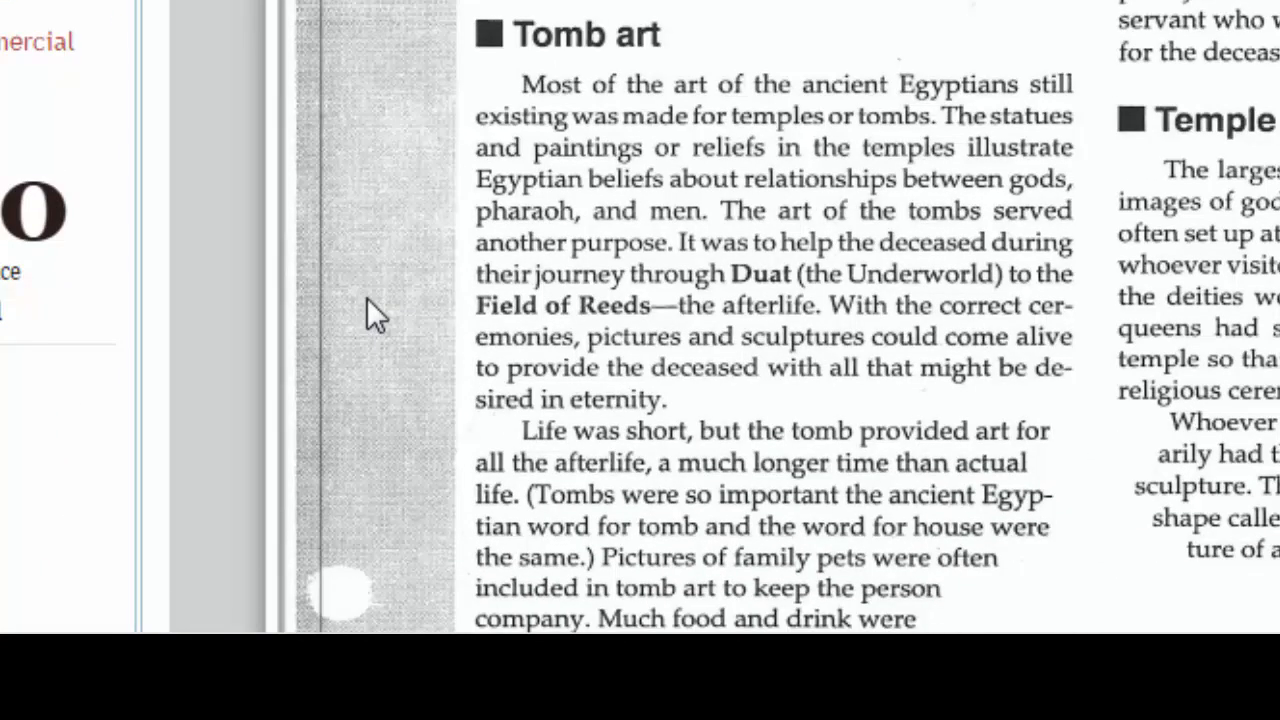
scroll(367, 314, "down", 7)
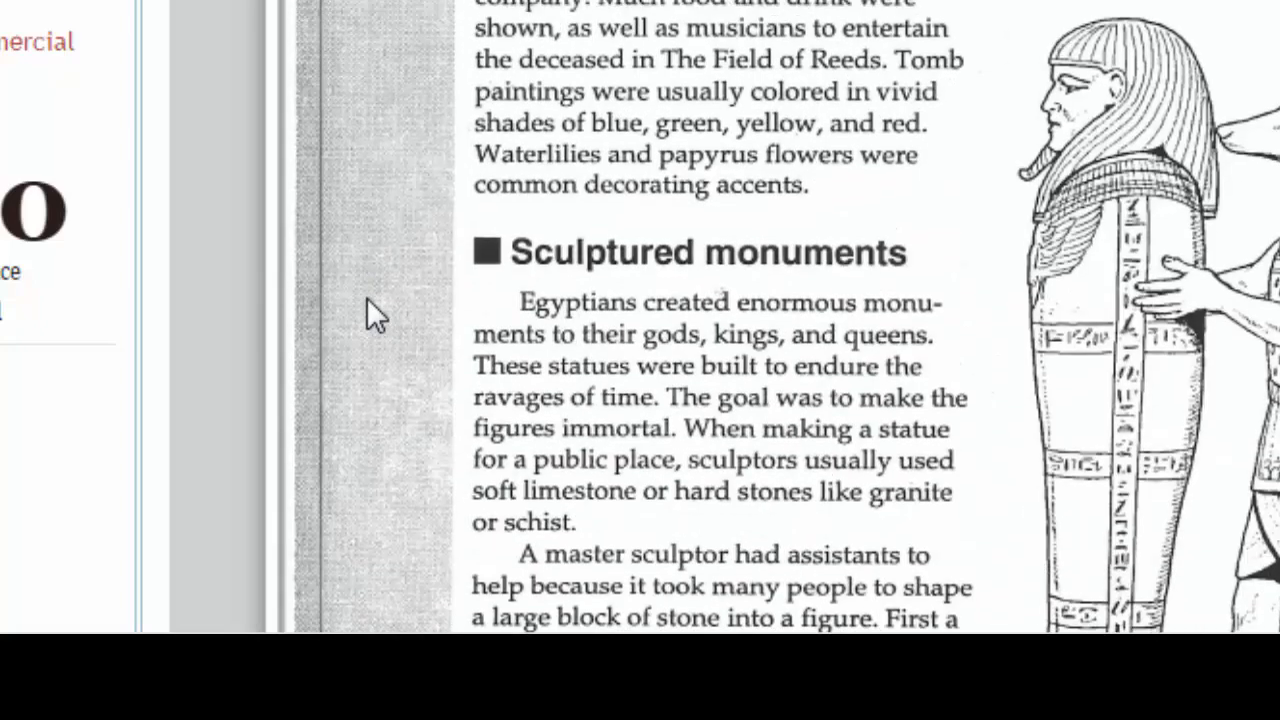
scroll(367, 314, "up", 7)
scroll(367, 314, "up", 5)
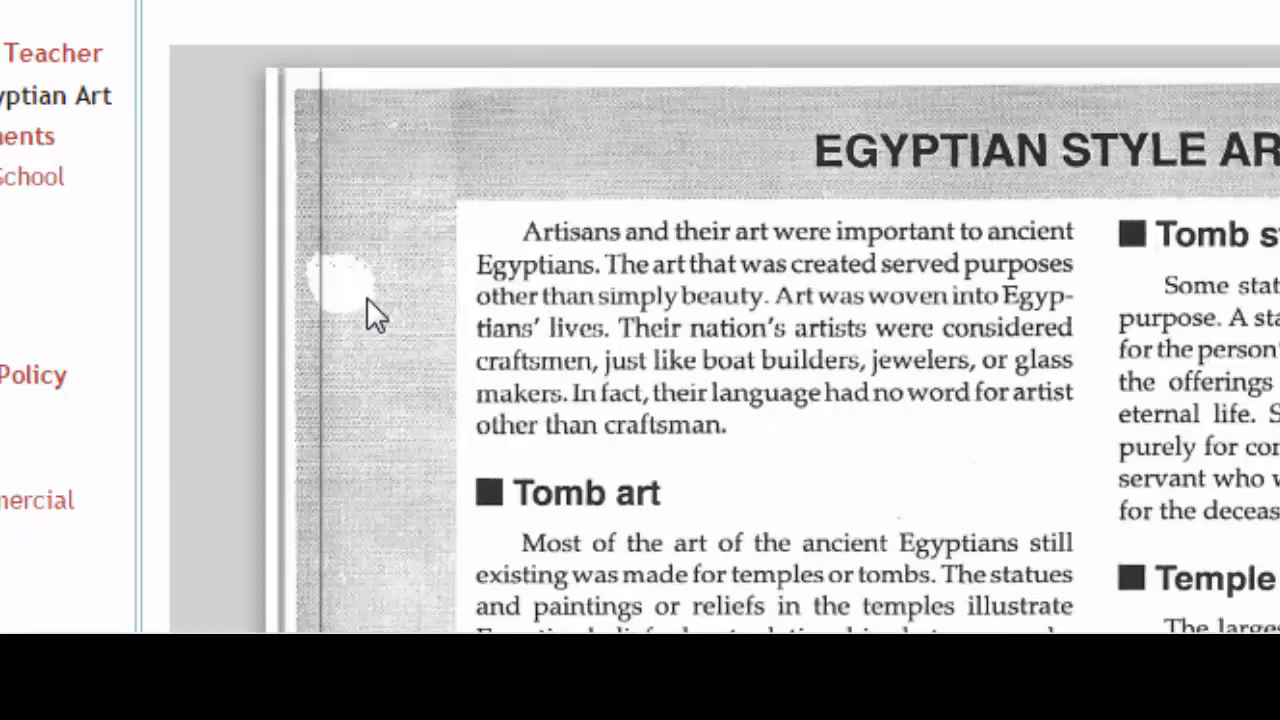
scroll(366, 314, "down", 10)
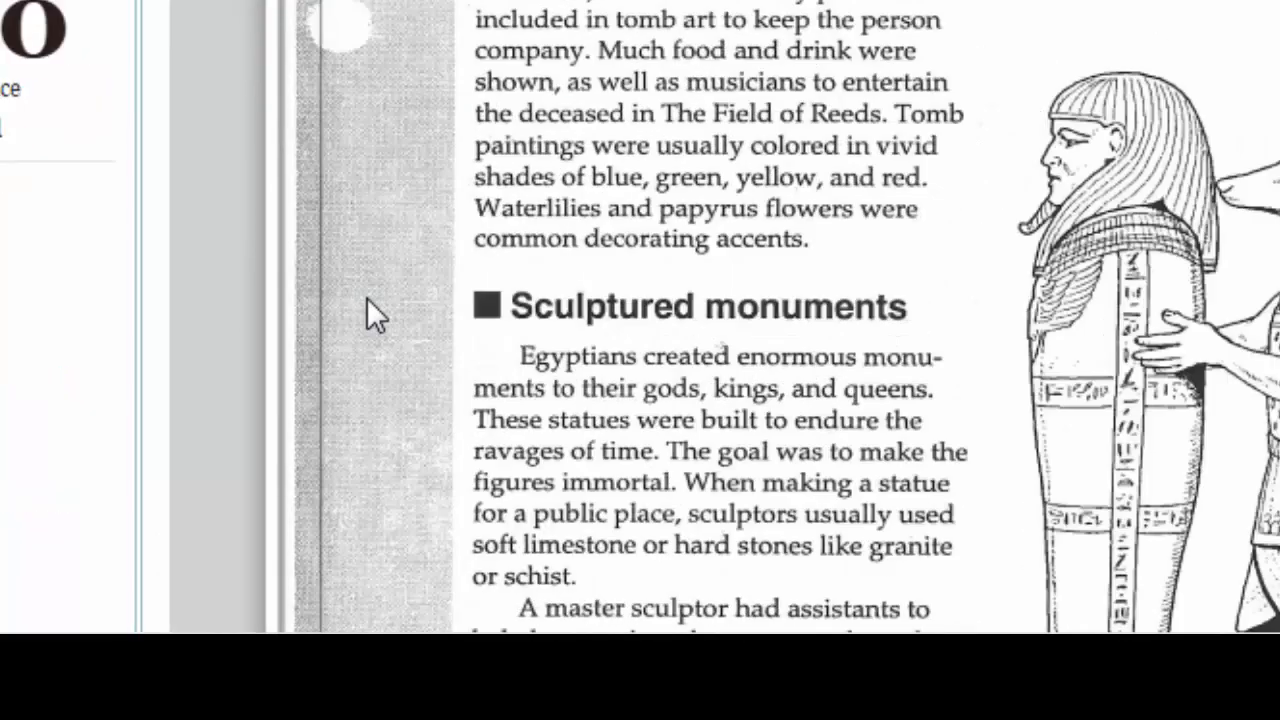
scroll(366, 314, "down", 4)
scroll(366, 314, "down", 20)
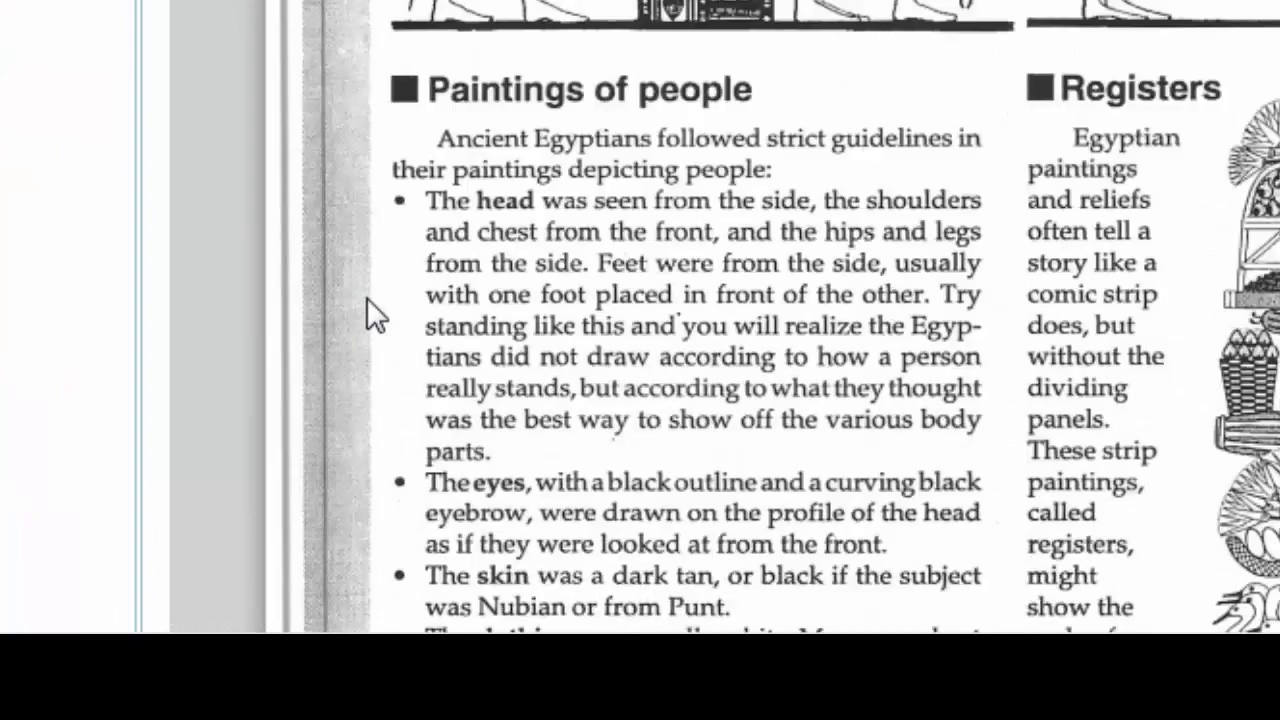
scroll(375, 314, "up", 20)
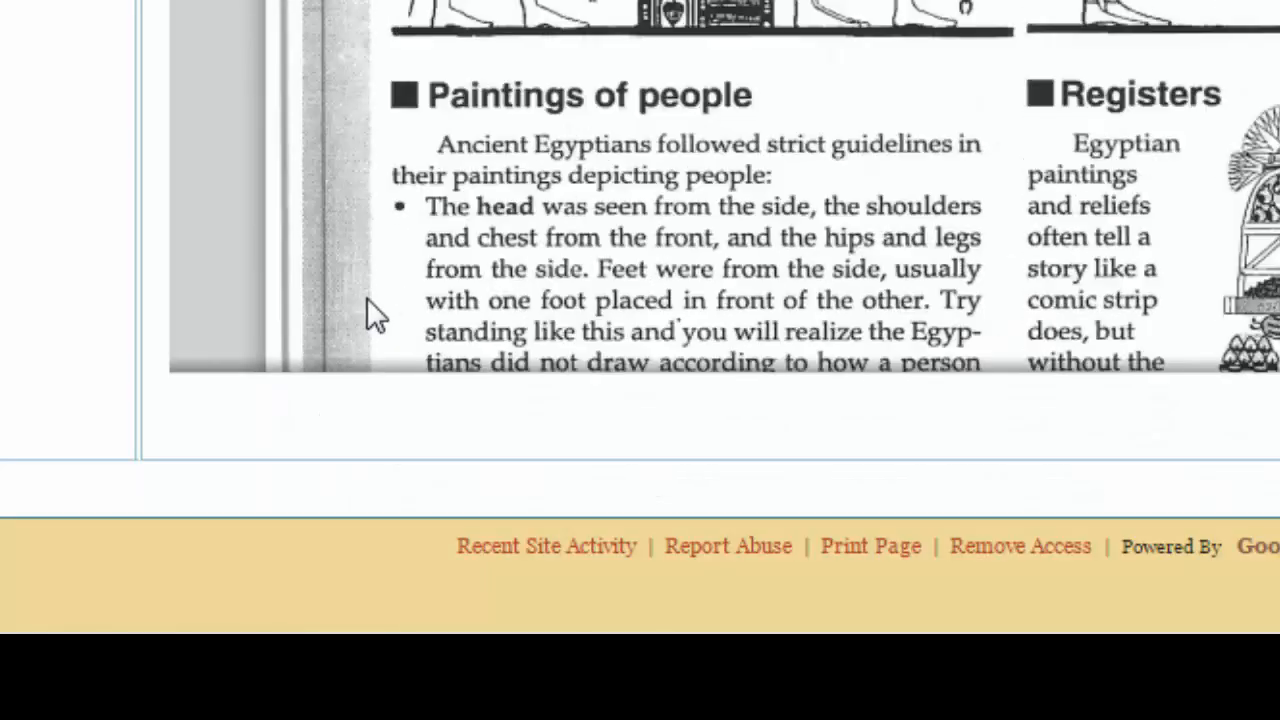